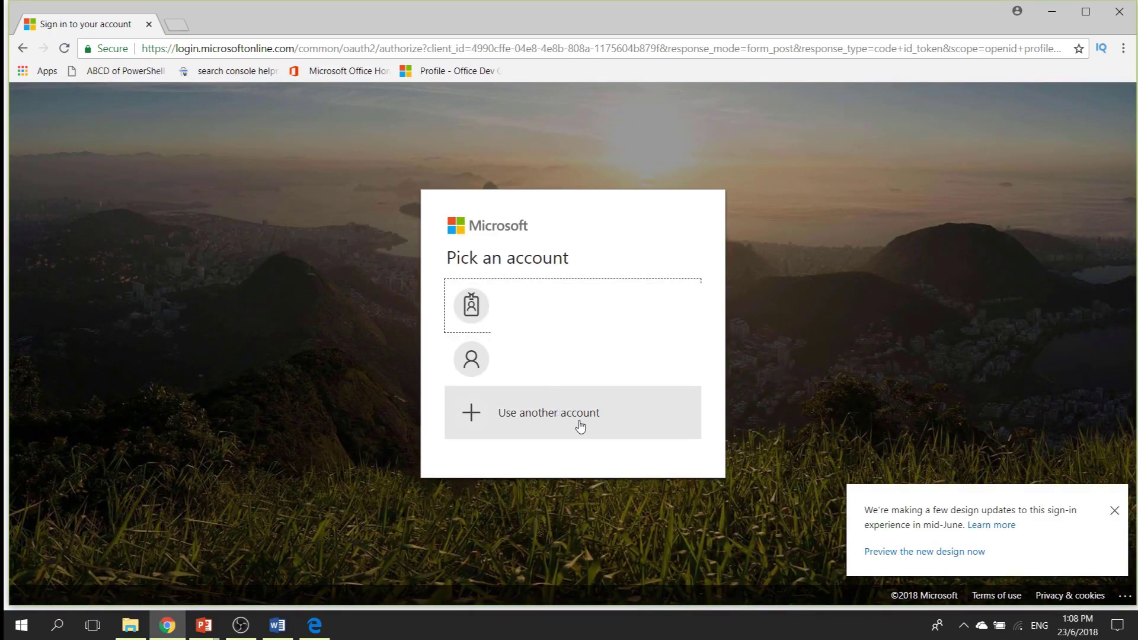
- Sign in with a different Microsoft account, entering its e-mail address and password
click(579, 427)
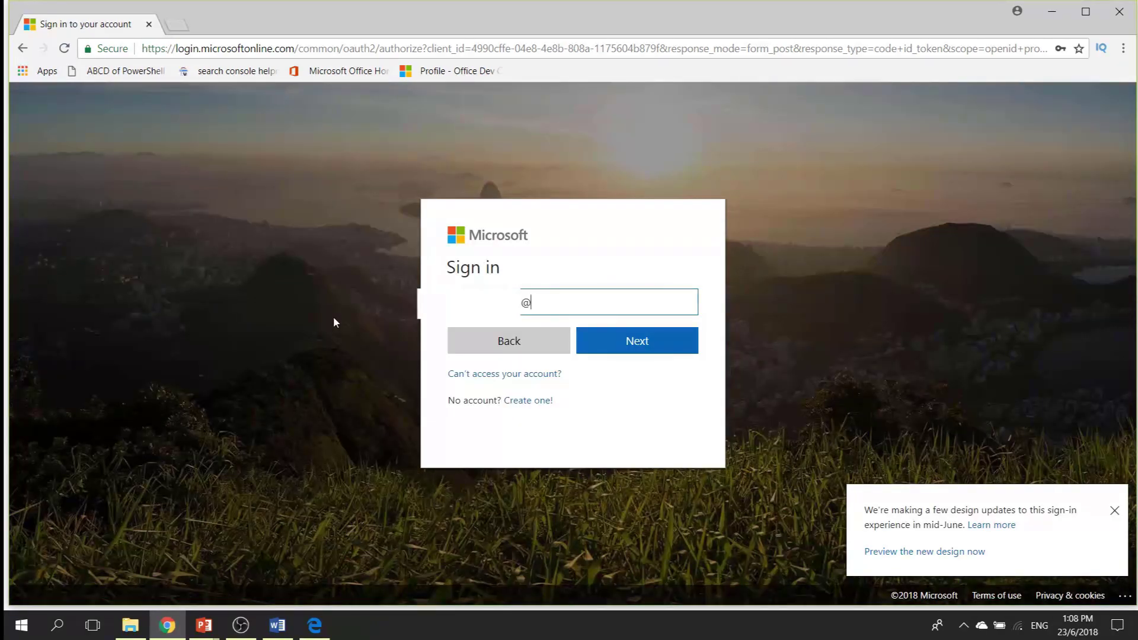
text(@hotmail.com)
click(608, 340)
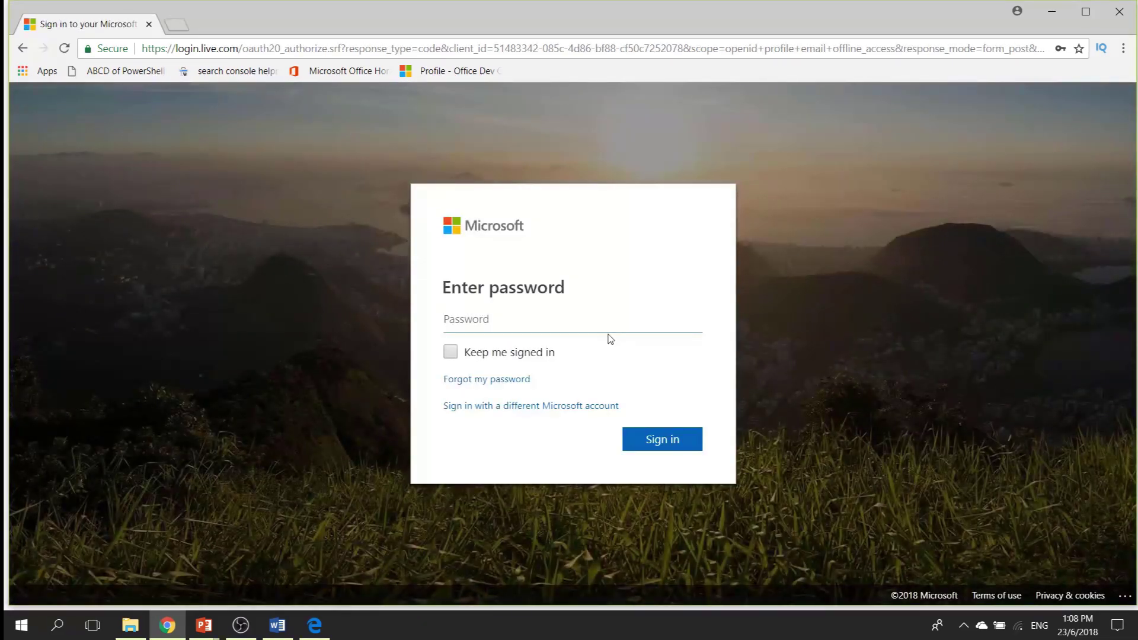
text(•••)
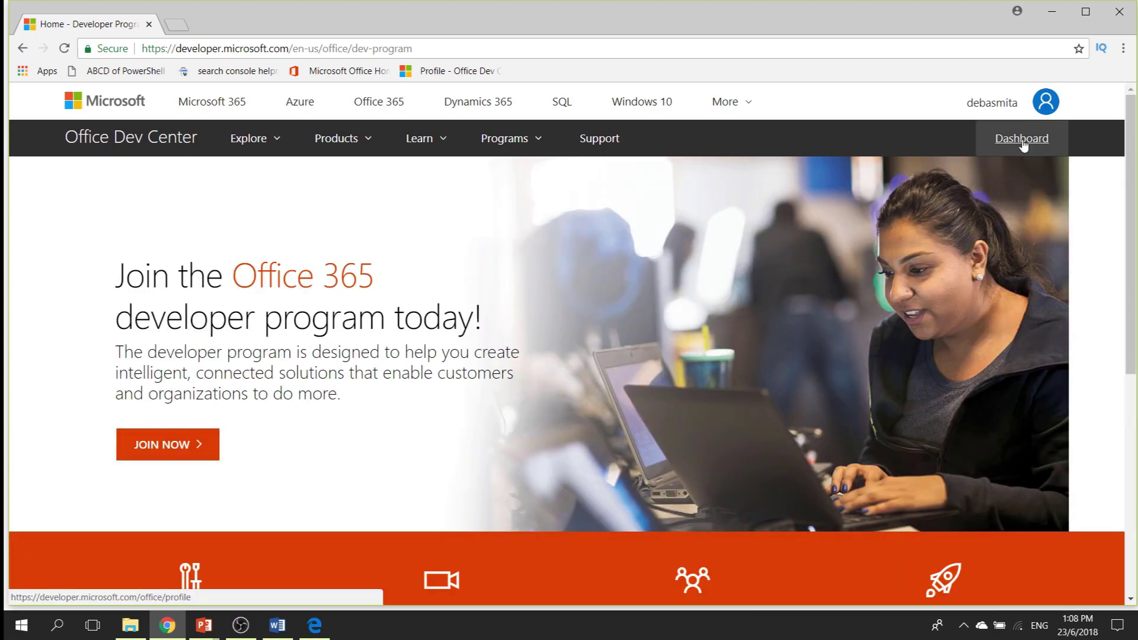
- Open the Dashboard signup form and set Country/Region to Singapore
click(1022, 140)
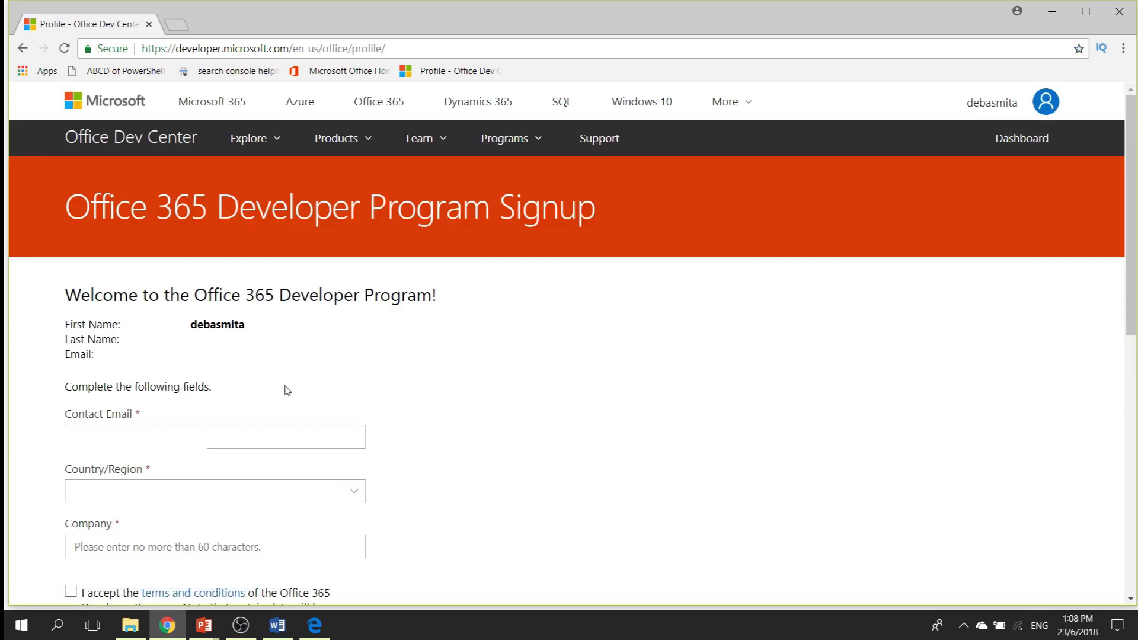
scroll(289, 390, down, 2)
click(100, 346)
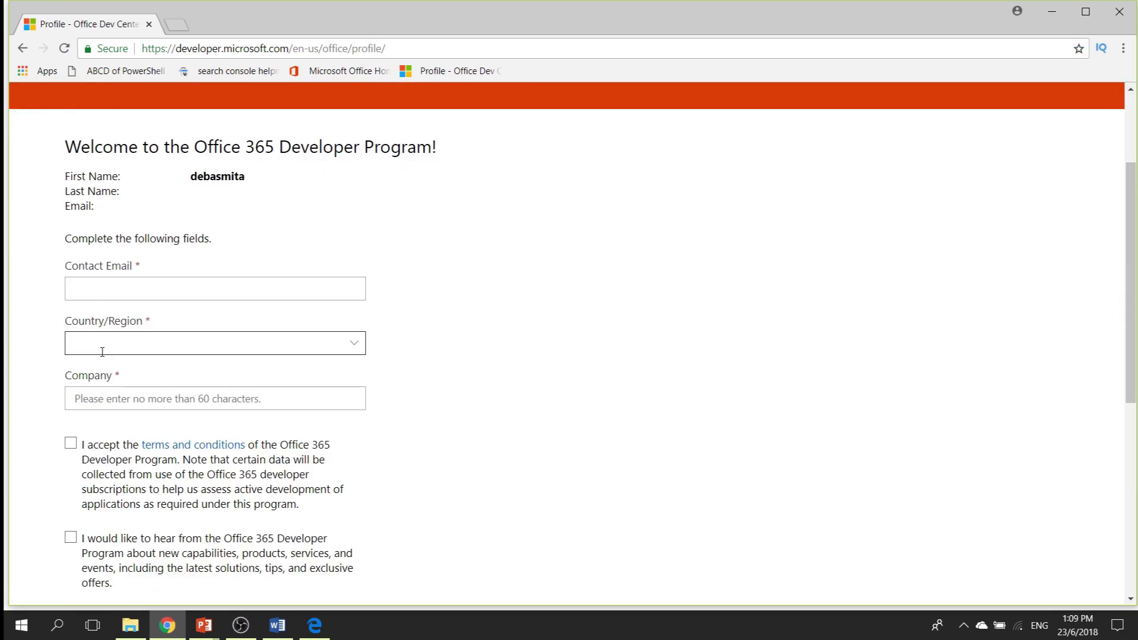
click(353, 345)
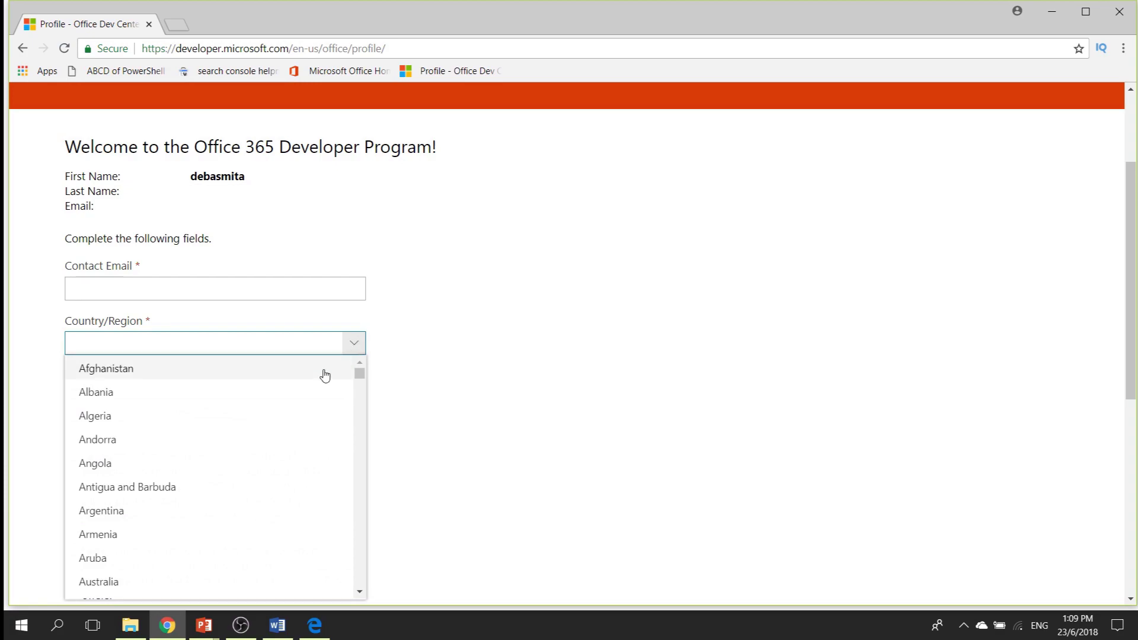
text(Singapor)
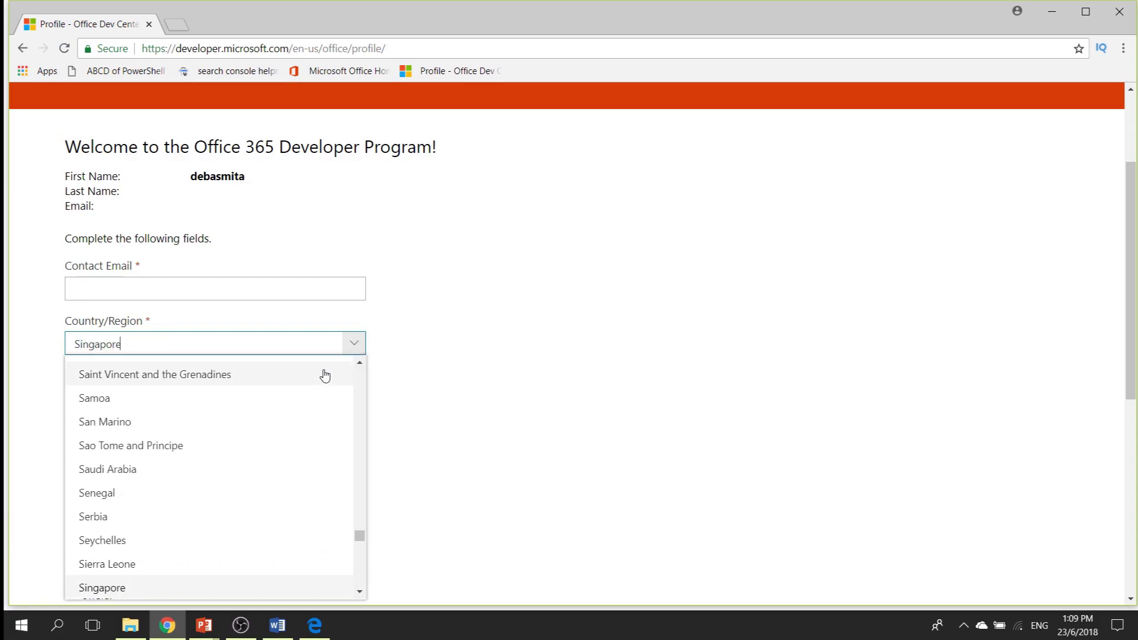
text(e)
key(Return)
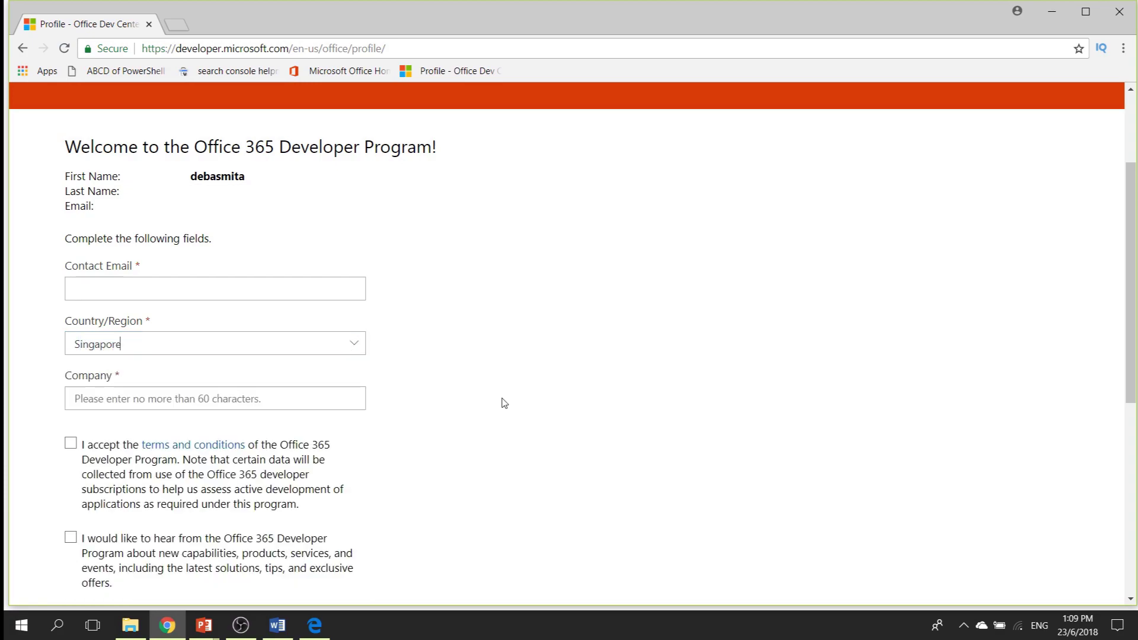
- Enter company 'Asia Pacific', accept the terms and conditions, and opt into program news
click(231, 399)
text(Asia Pacific)
click(71, 444)
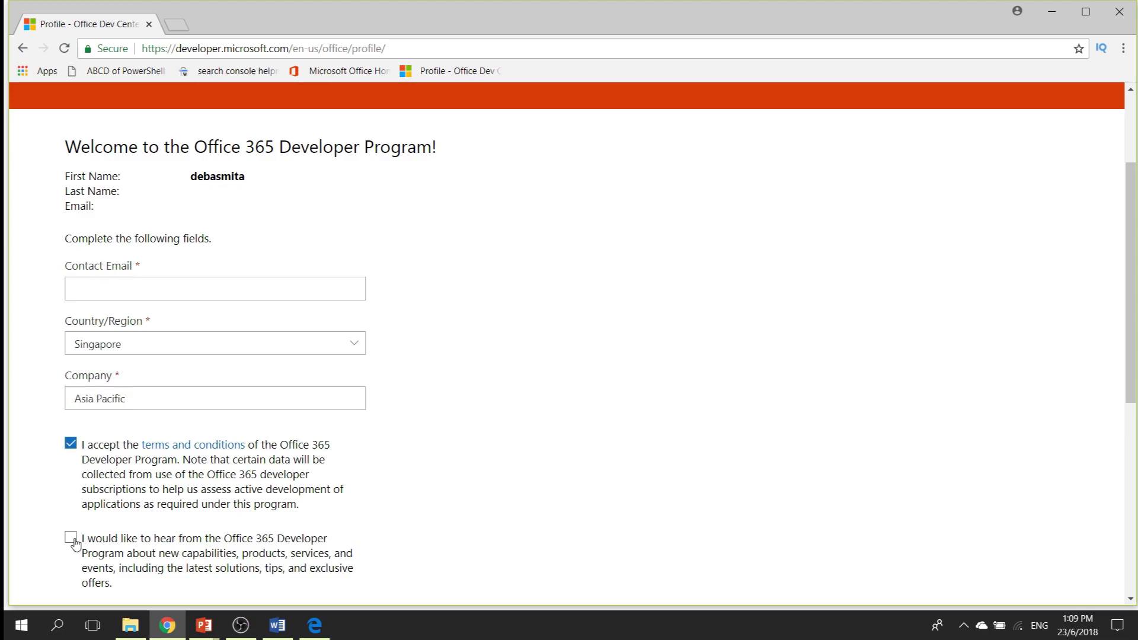
click(71, 537)
scroll(118, 534, down, 3)
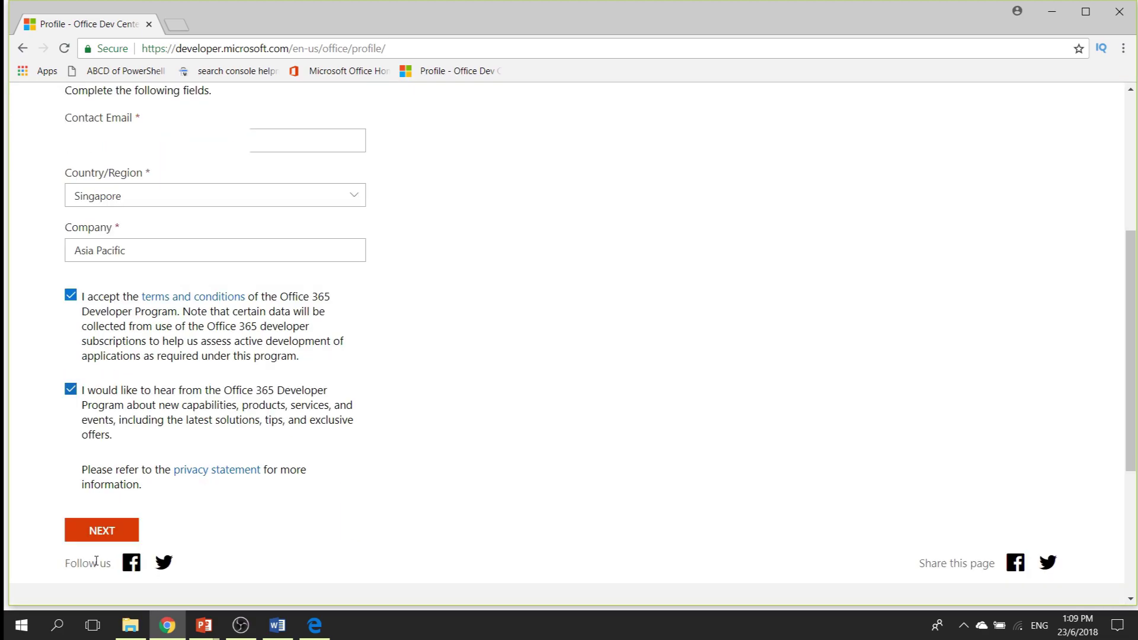
- Choose Manufacturing industry, internal company applications as primary focus, and interest in personal projects
click(82, 543)
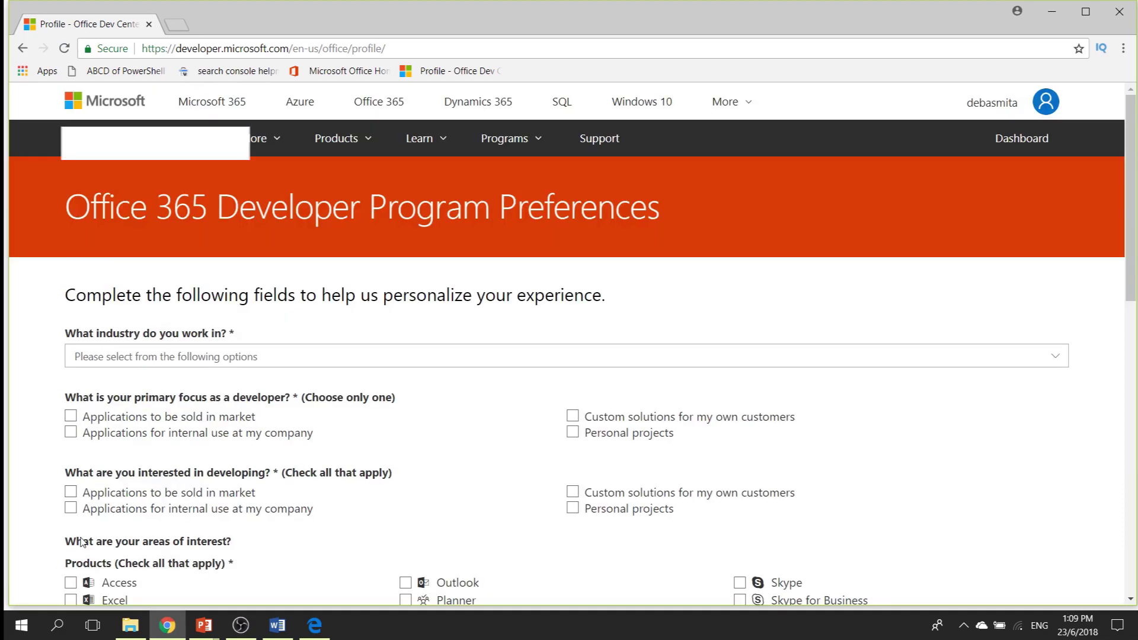
scroll(143, 284, down, 1)
click(142, 284)
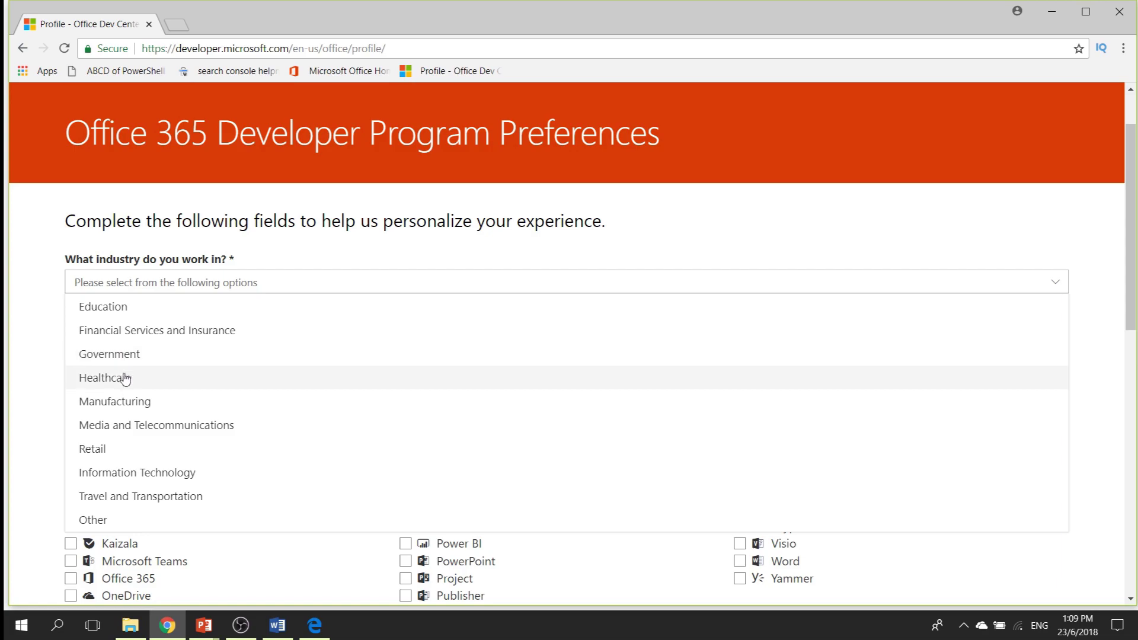
click(120, 408)
click(578, 346)
click(574, 358)
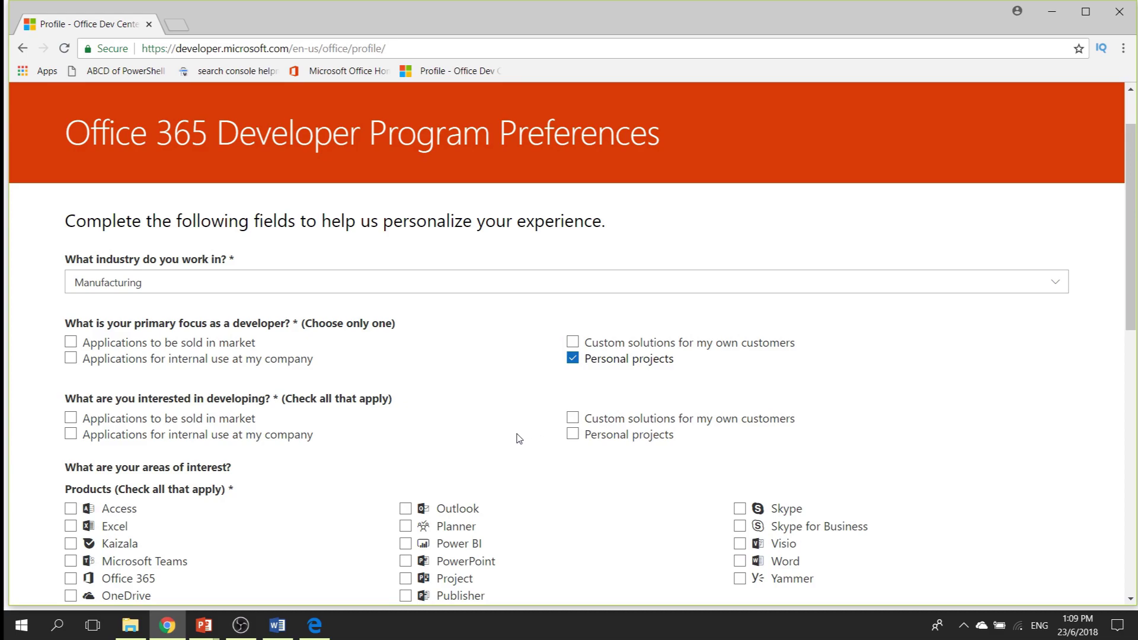
click(71, 359)
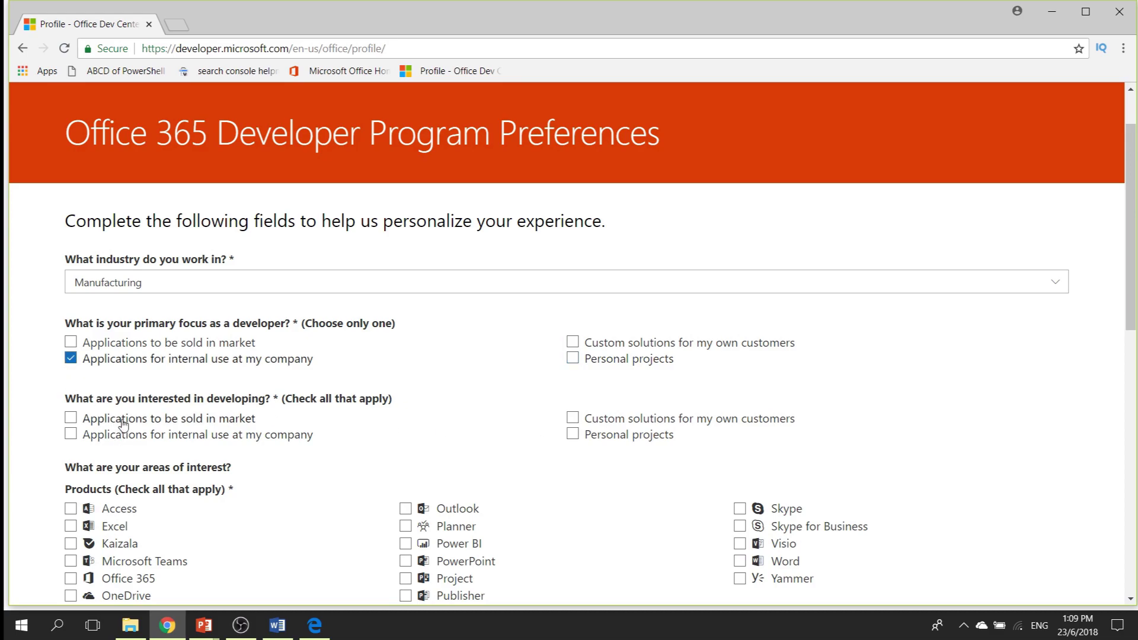
click(70, 435)
- Add Power BI, SharePoint and Yammer to the areas of interest
scroll(409, 403, down, 3)
click(408, 397)
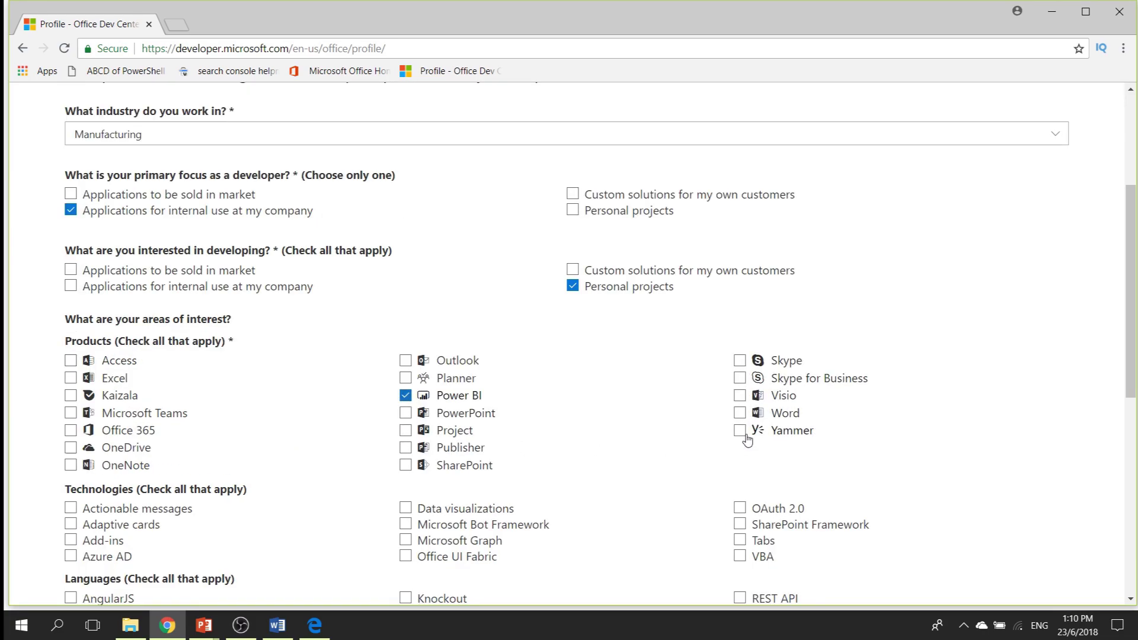
click(406, 466)
click(745, 432)
- Select SharePoint Framework, OAuth 2.0 and Microsoft Graph as technologies
scroll(739, 417, down, 1)
click(740, 450)
click(740, 434)
click(405, 466)
- Tick AngularJS, ASP.NET, C#, HTML, Java, JavaScript, JQuery, Node.js and PowerShell, then join
scroll(408, 492, down, 2)
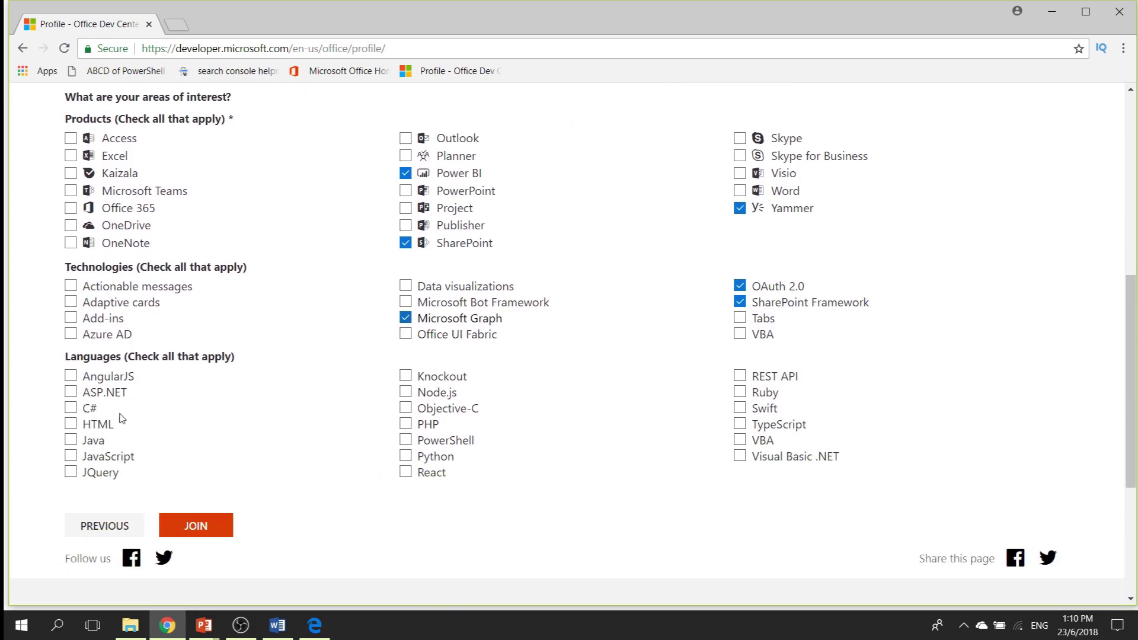
click(71, 376)
click(71, 392)
click(71, 408)
click(71, 424)
click(71, 440)
click(71, 457)
click(71, 472)
click(406, 392)
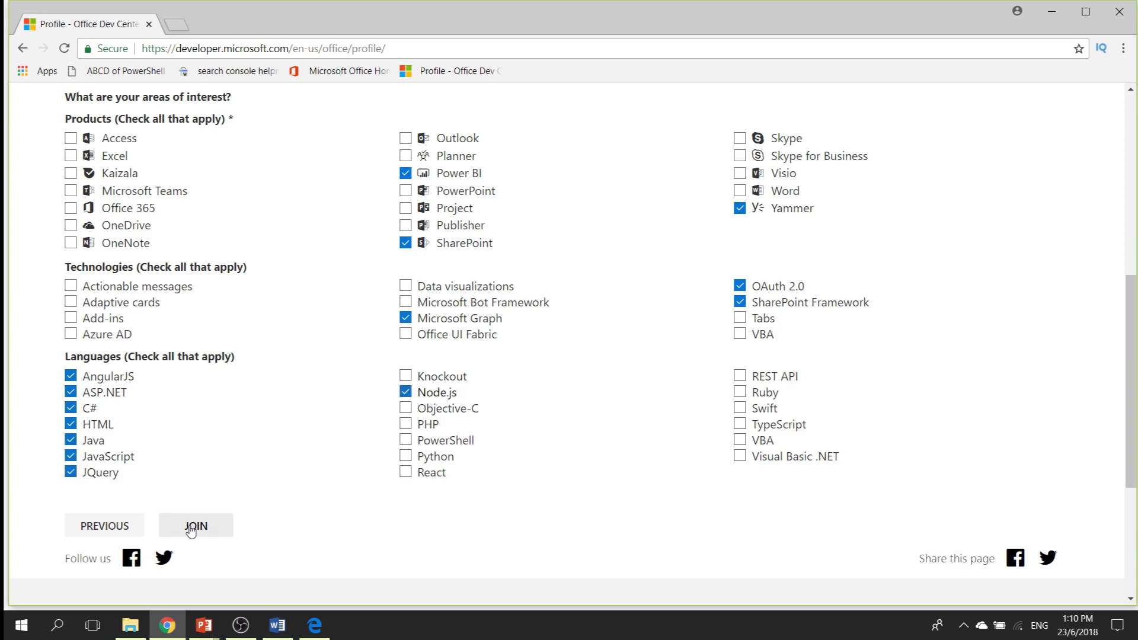
click(406, 441)
click(187, 530)
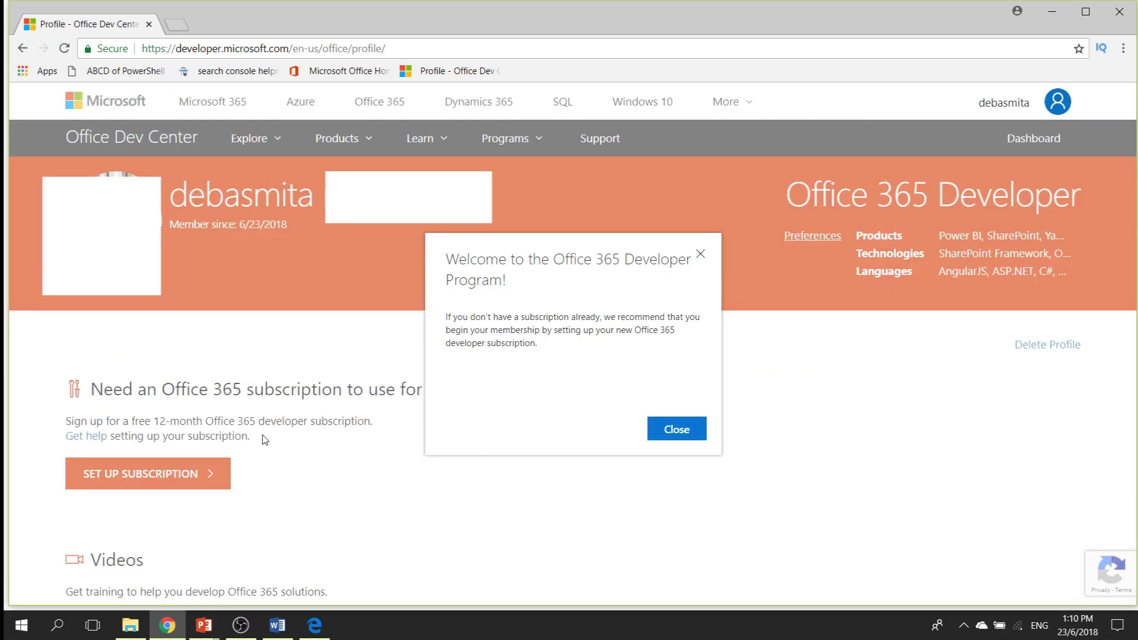
- Dismiss the welcome message and highlight the subscription and Videos headings
click(665, 431)
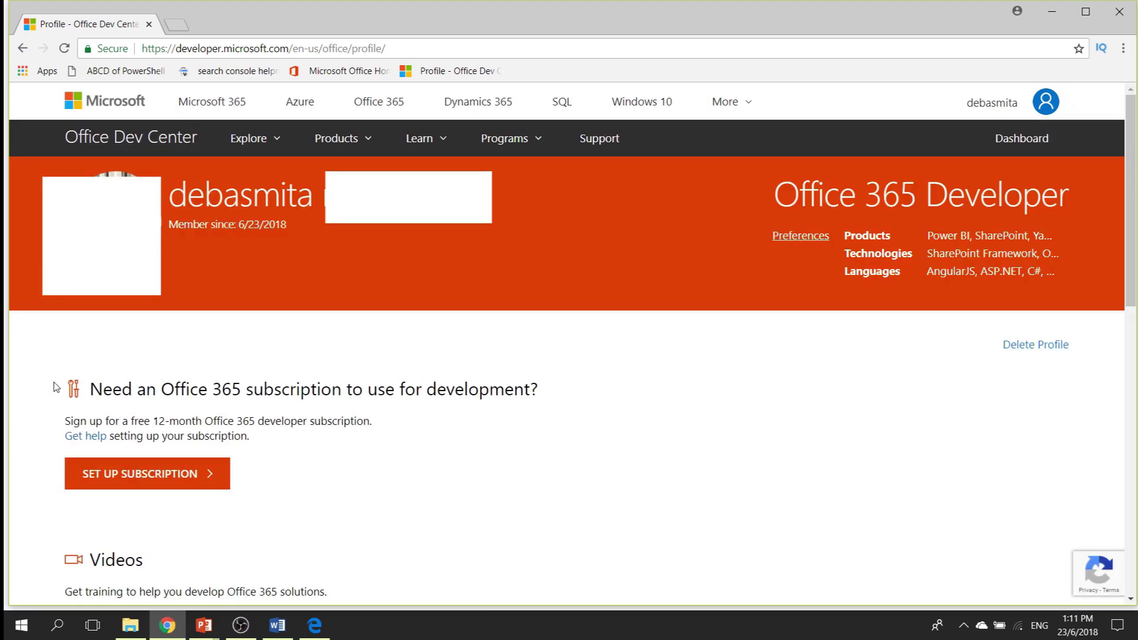
drag(98, 384, 496, 350)
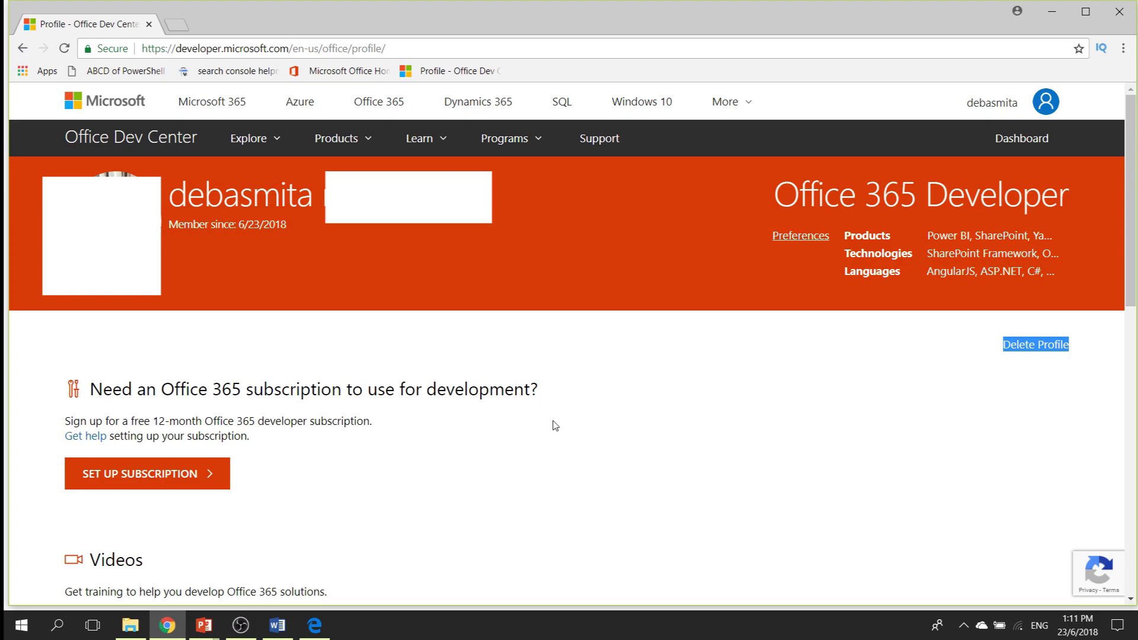
scroll(555, 426, down, 3)
double_click(176, 347)
click(194, 348)
double_click(179, 347)
click(230, 424)
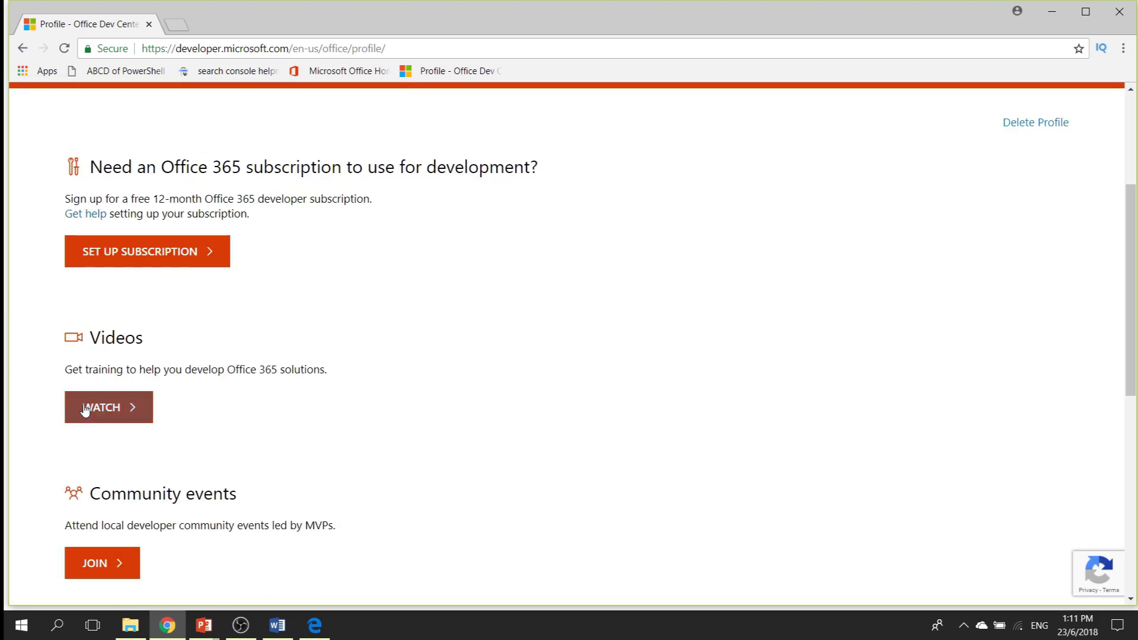
- Open the training videos and community events links in new tabs and browse the events page
right_click(85, 409)
click(237, 416)
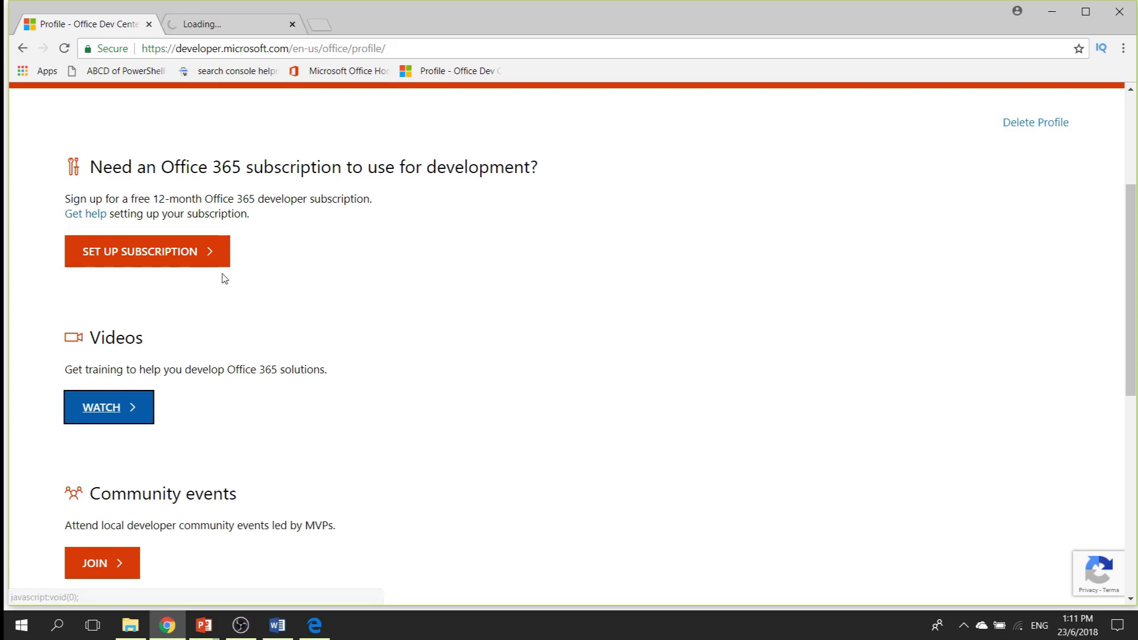
scroll(301, 354, down, 2)
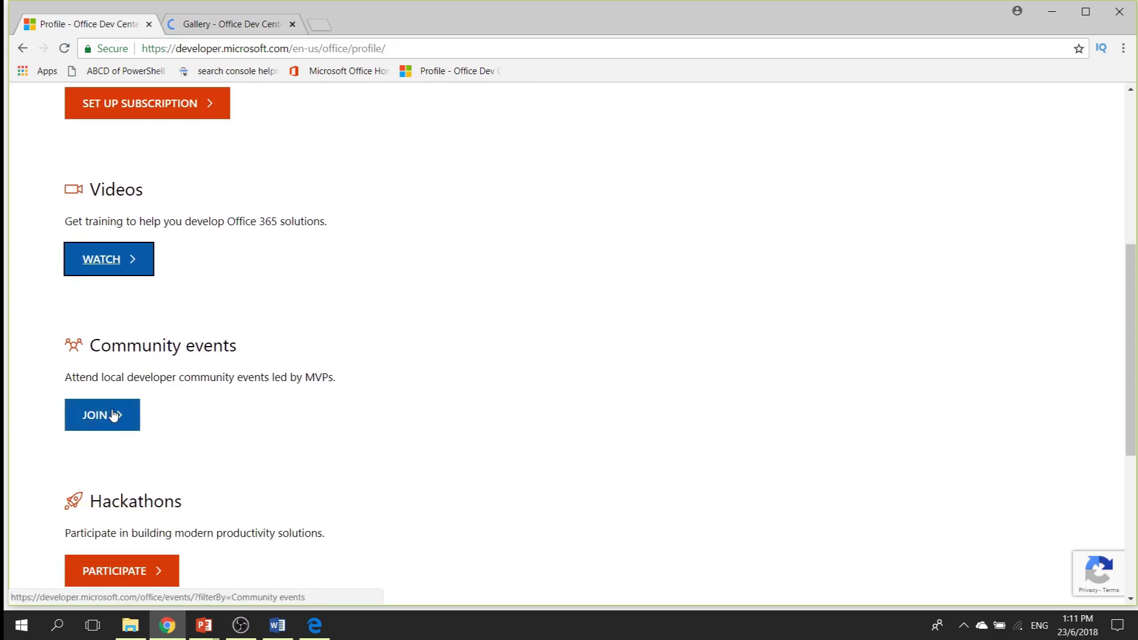
right_click(114, 421)
click(158, 427)
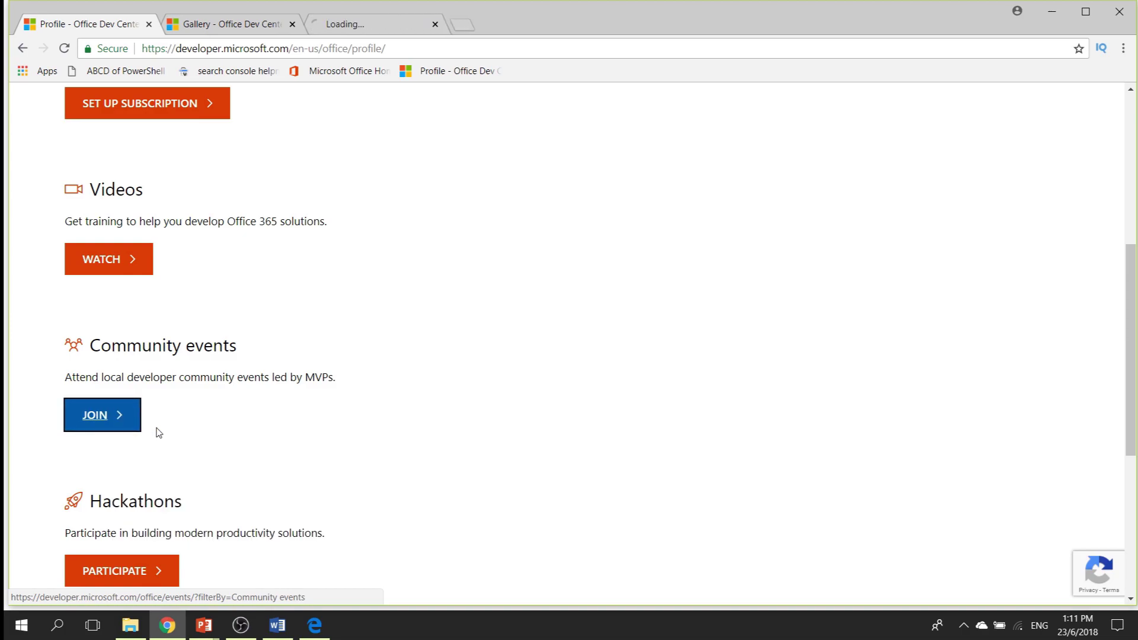
click(364, 24)
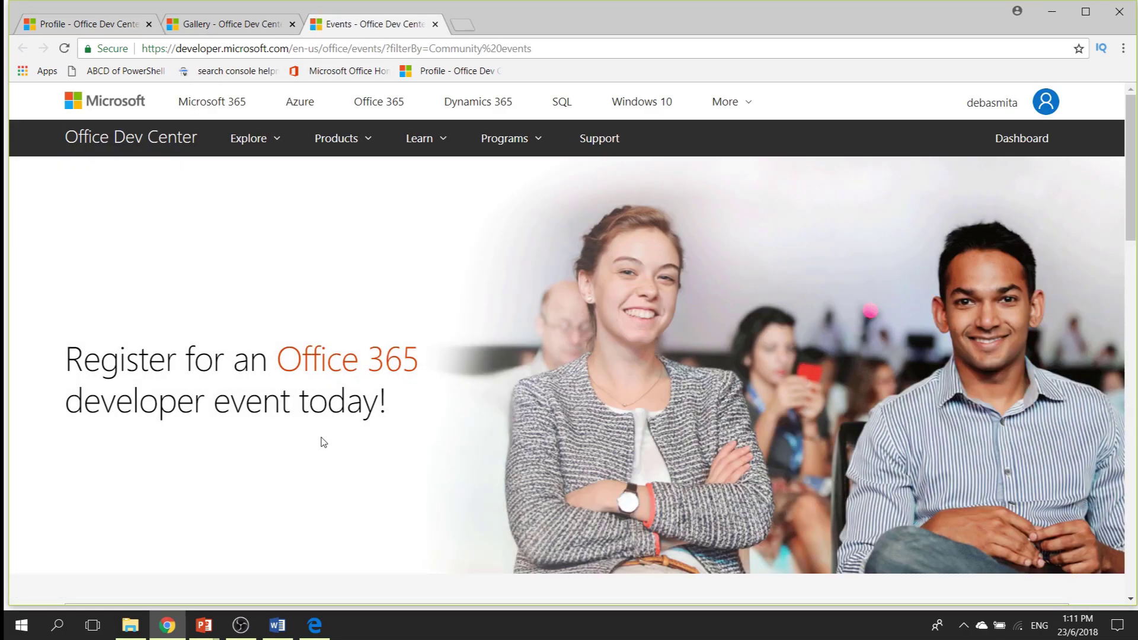
scroll(323, 417, down, 4)
scroll(323, 424, down, 2)
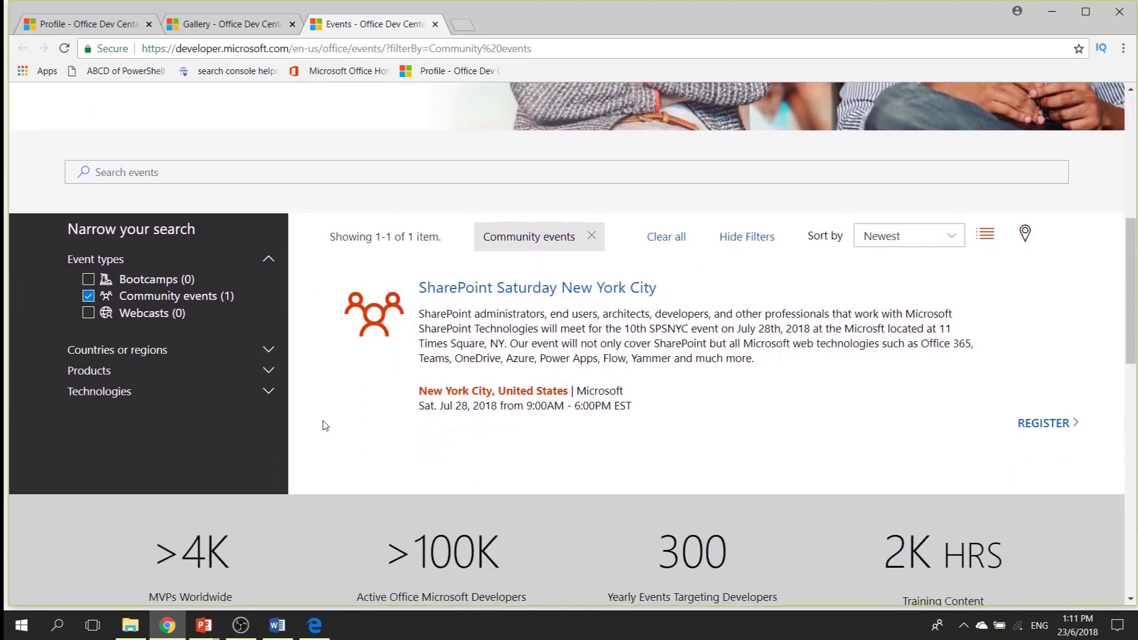
scroll(323, 424, up, 2)
- Bookmark the Videos gallery page, then go back to the developer profile page
click(231, 27)
scroll(337, 274, down, 3)
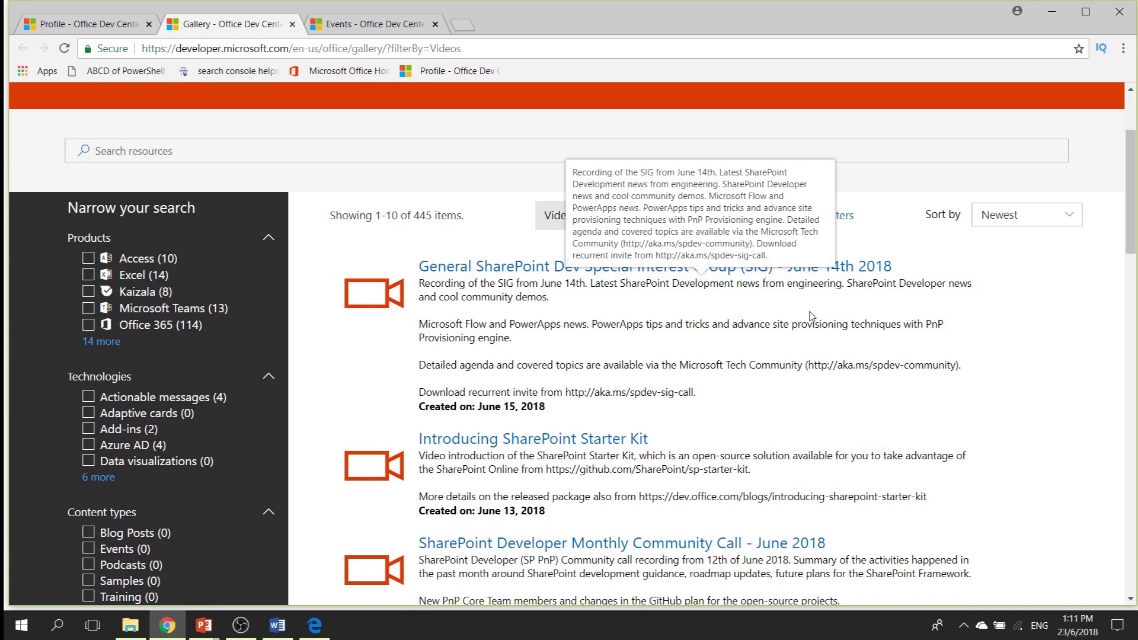
scroll(810, 315, up, 3)
click(1055, 48)
click(1123, 48)
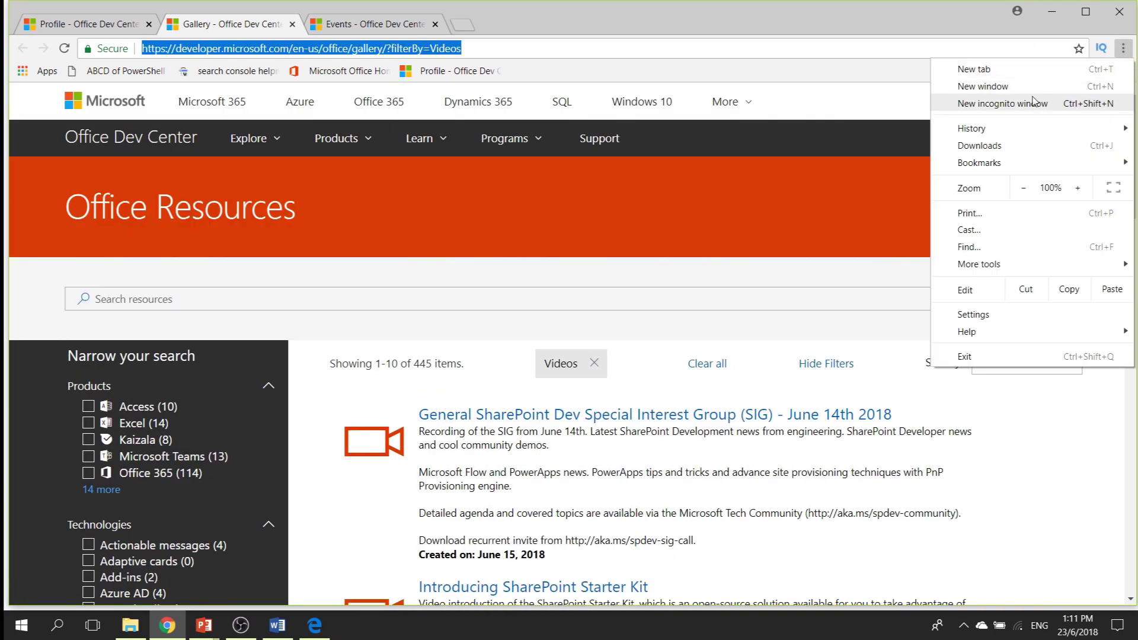
click(1078, 49)
click(1078, 49)
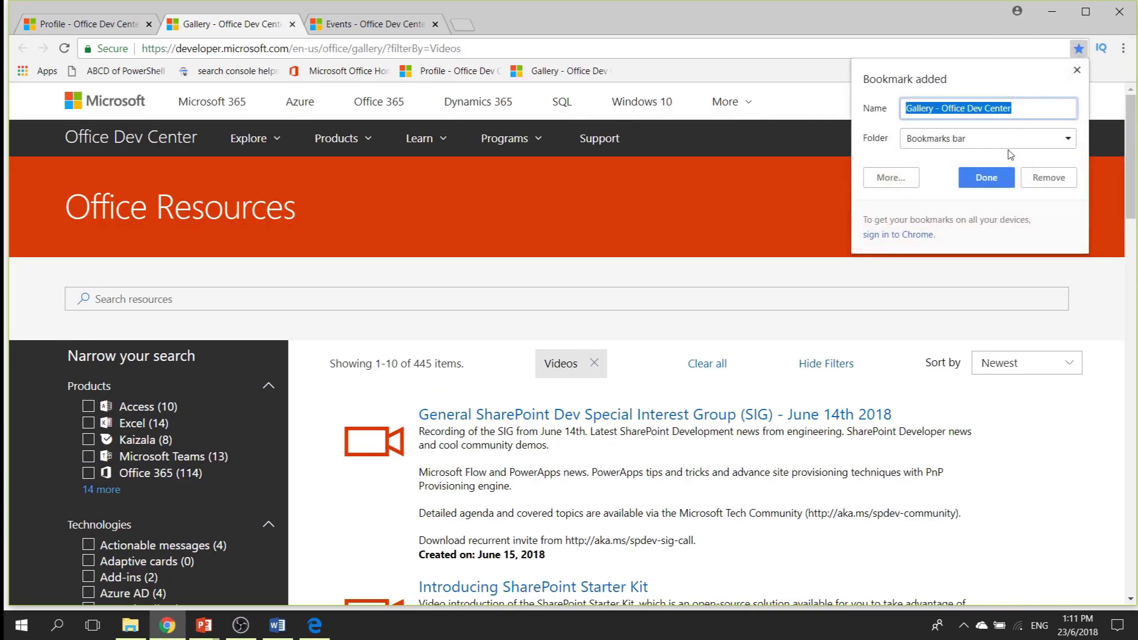
click(988, 187)
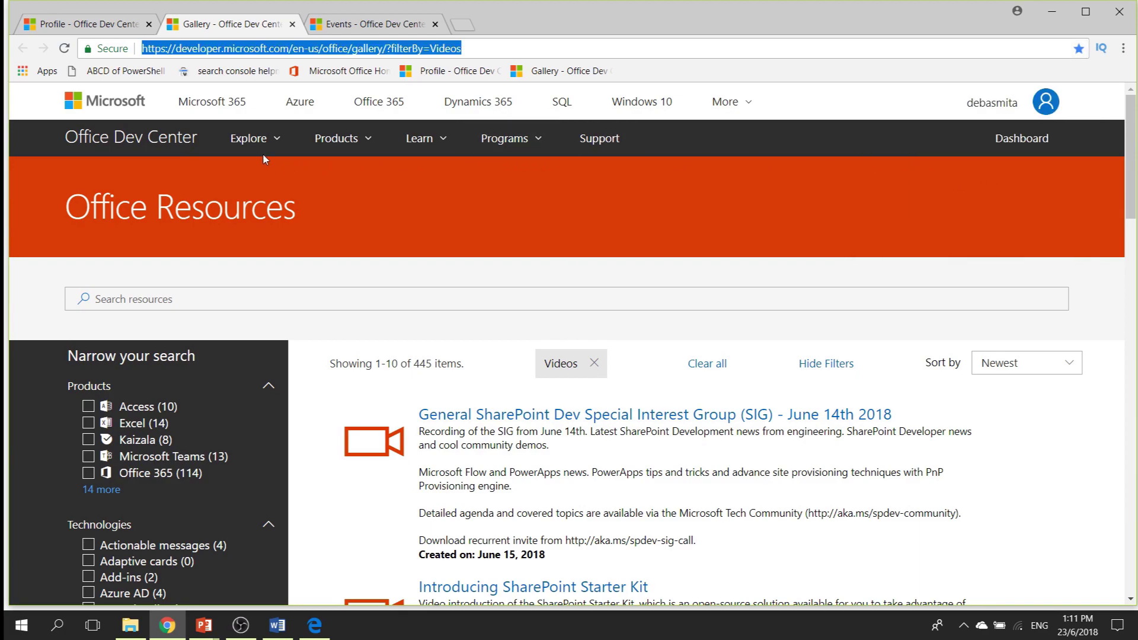
click(142, 19)
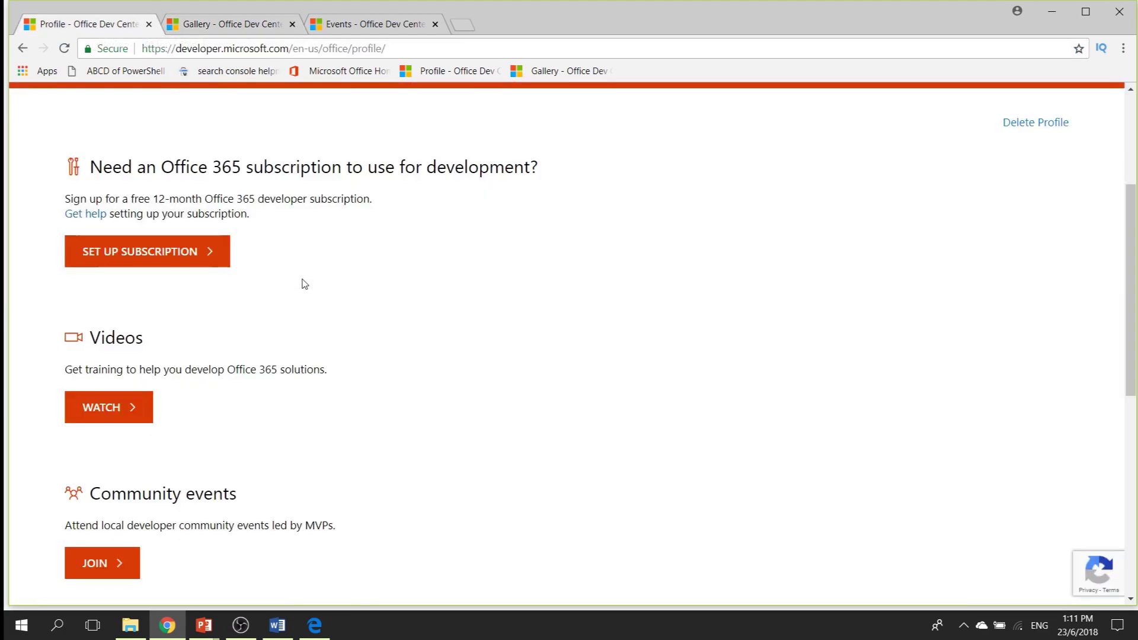
scroll(231, 350, up, 2)
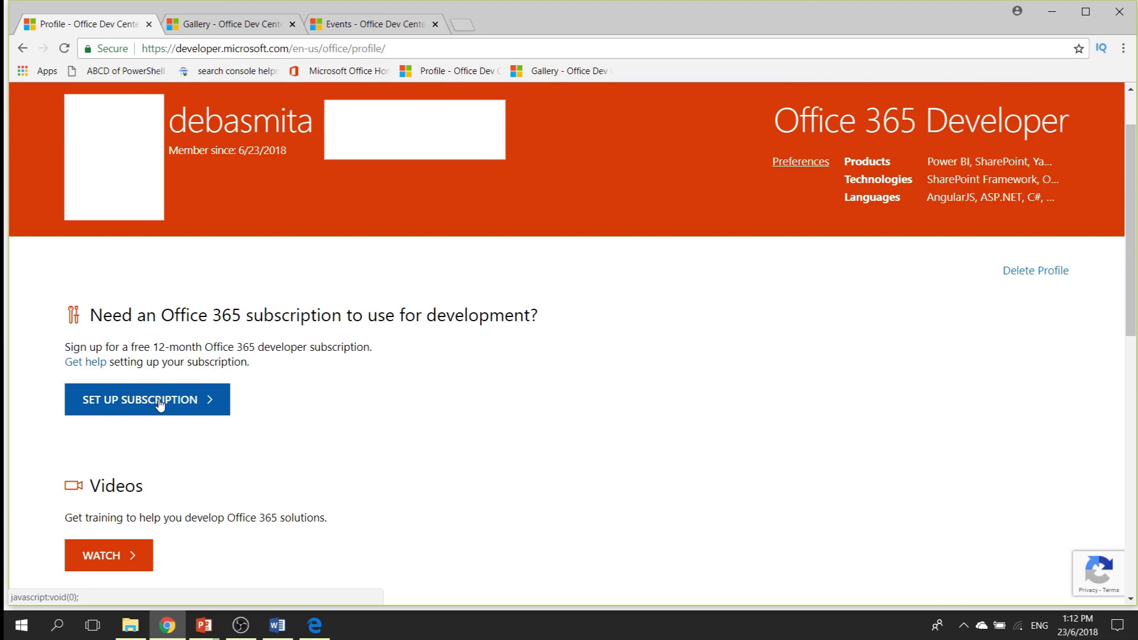
- Start the subscription setup with region Singapore, entering a username, domain and new password
click(152, 396)
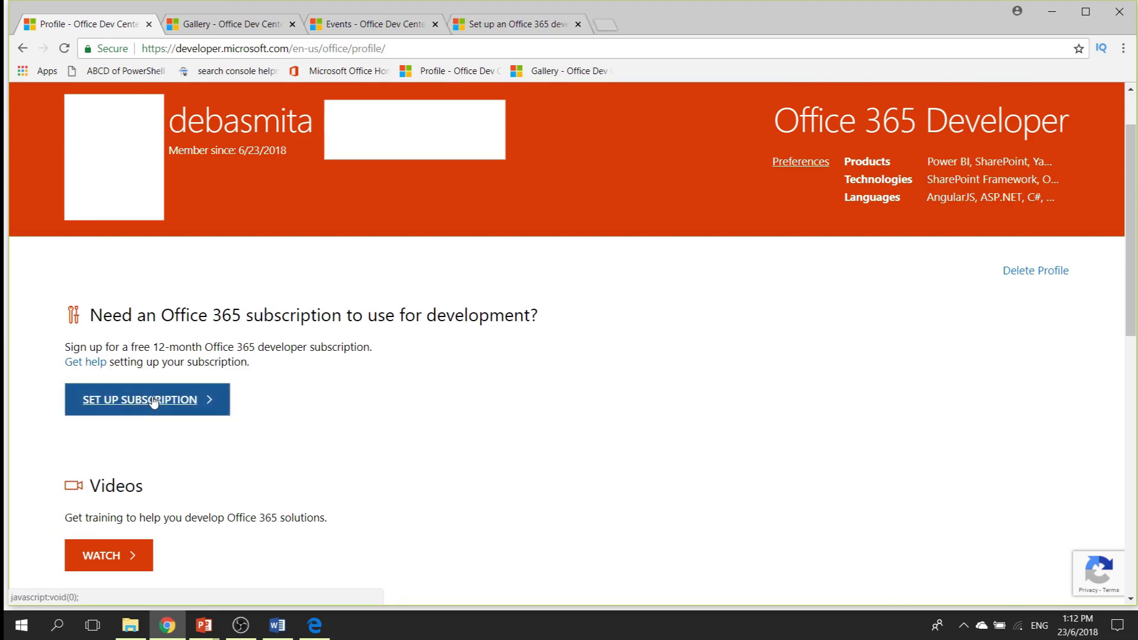
click(405, 305)
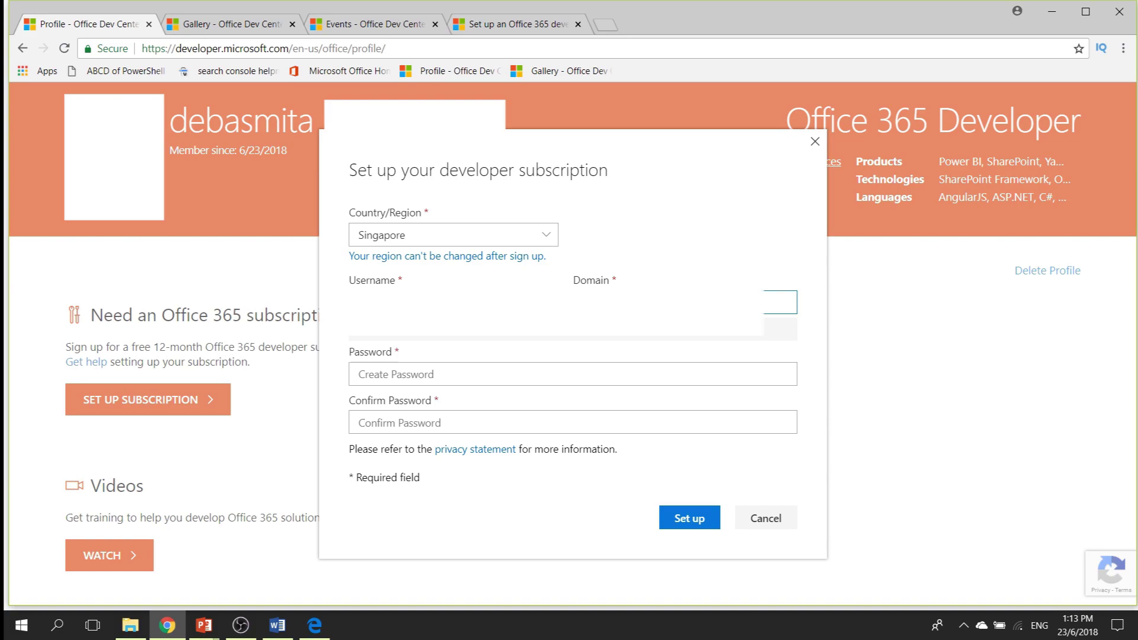
click(416, 383)
text(•)
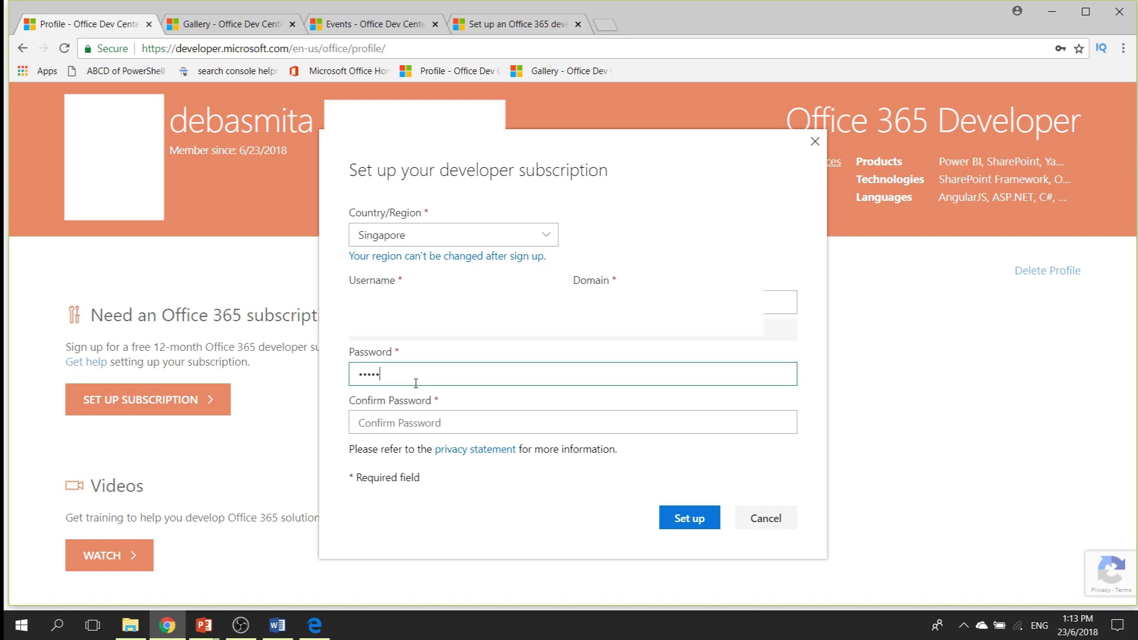
key(Tab)
- Finish confirming the password, create the subscription, and review its 6/23/2019 expiration
text(•)
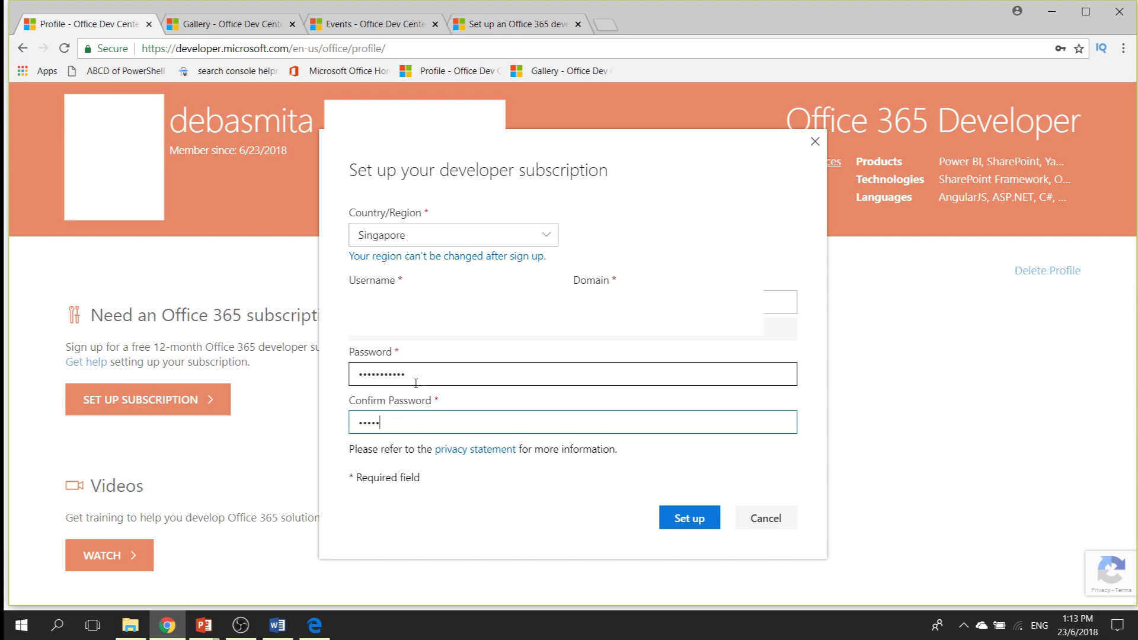
click(681, 519)
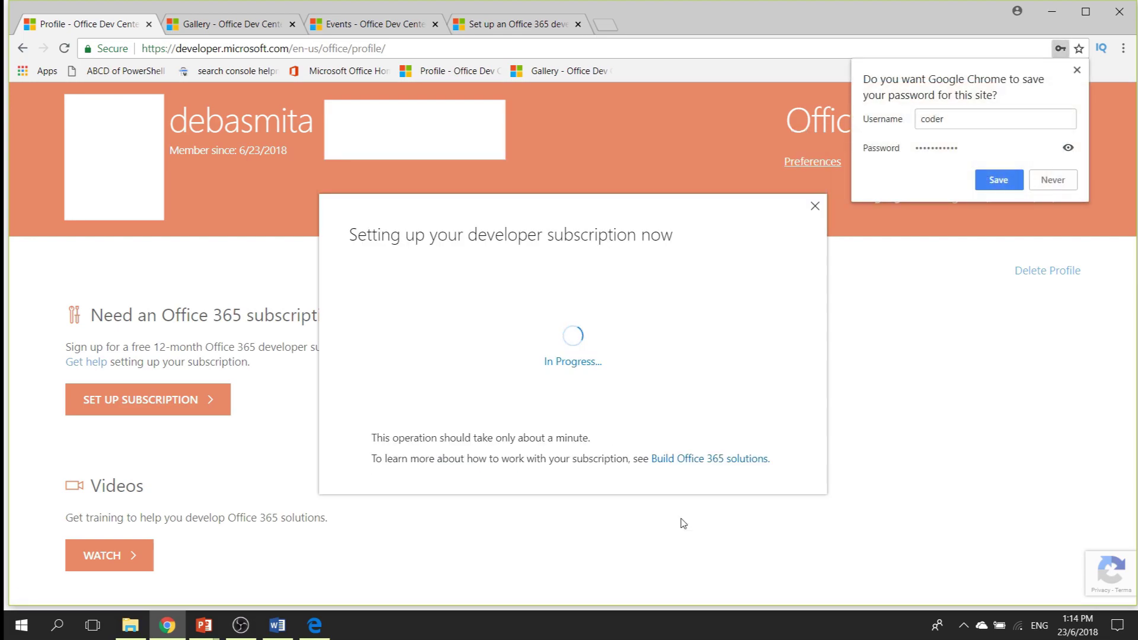
click(923, 404)
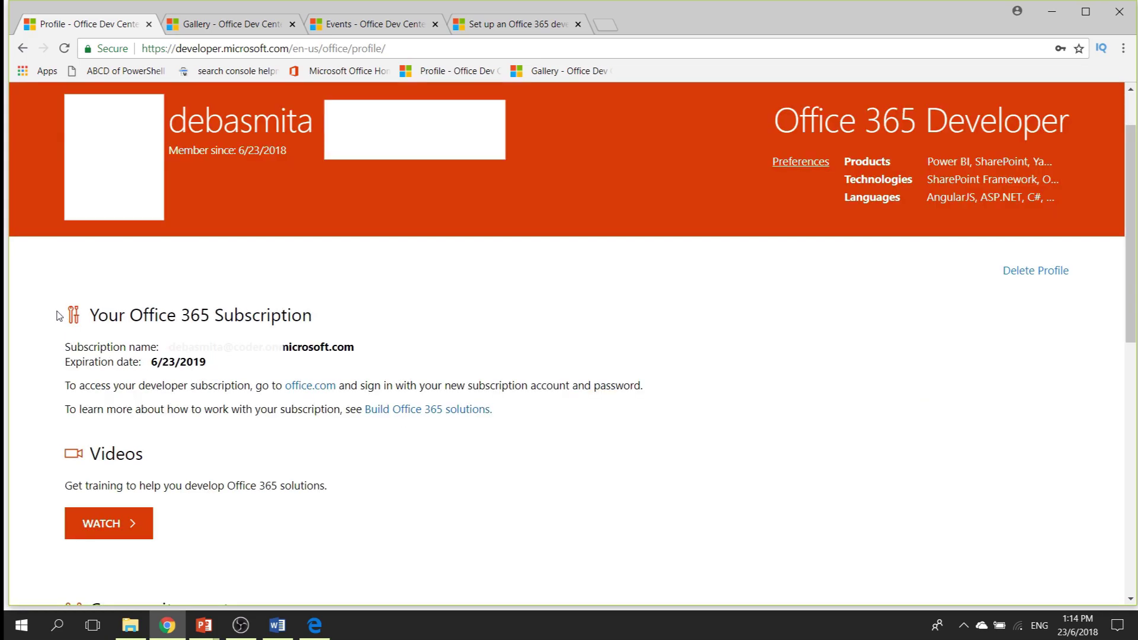
drag(56, 313, 352, 339)
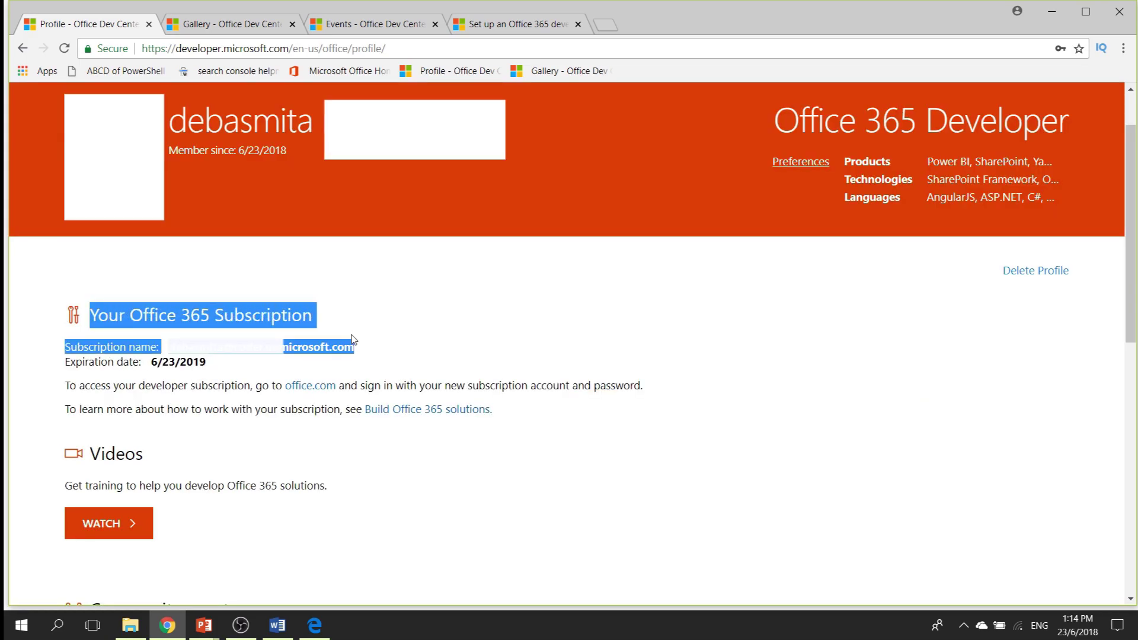
click(457, 350)
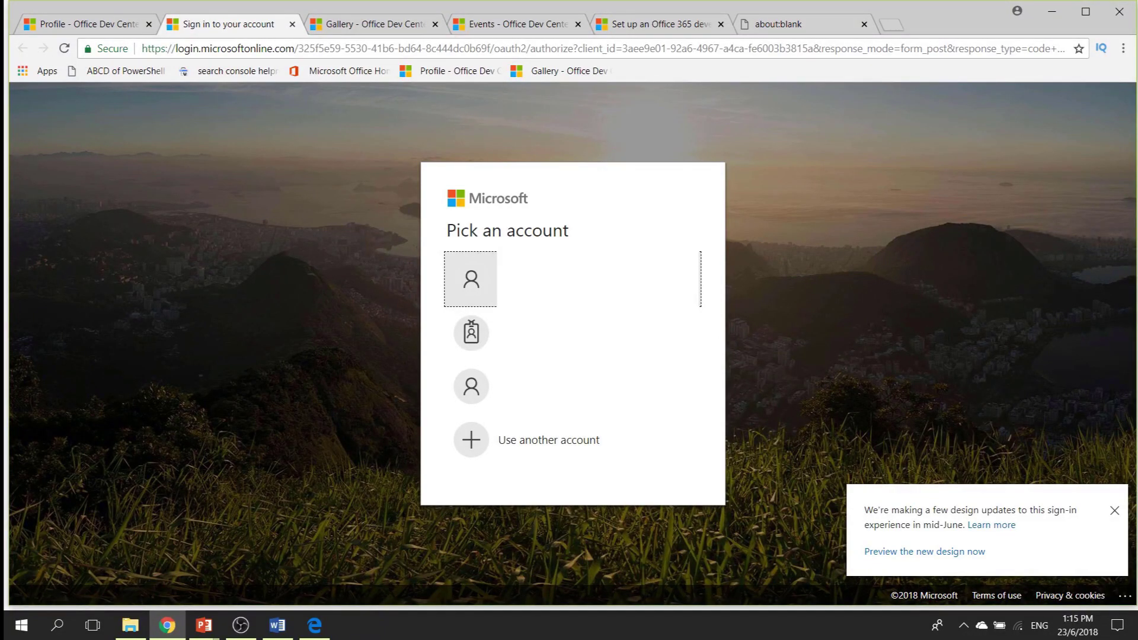
- Sign in with the new subscription account's e-mail and password, retrying via Use another account
click(519, 440)
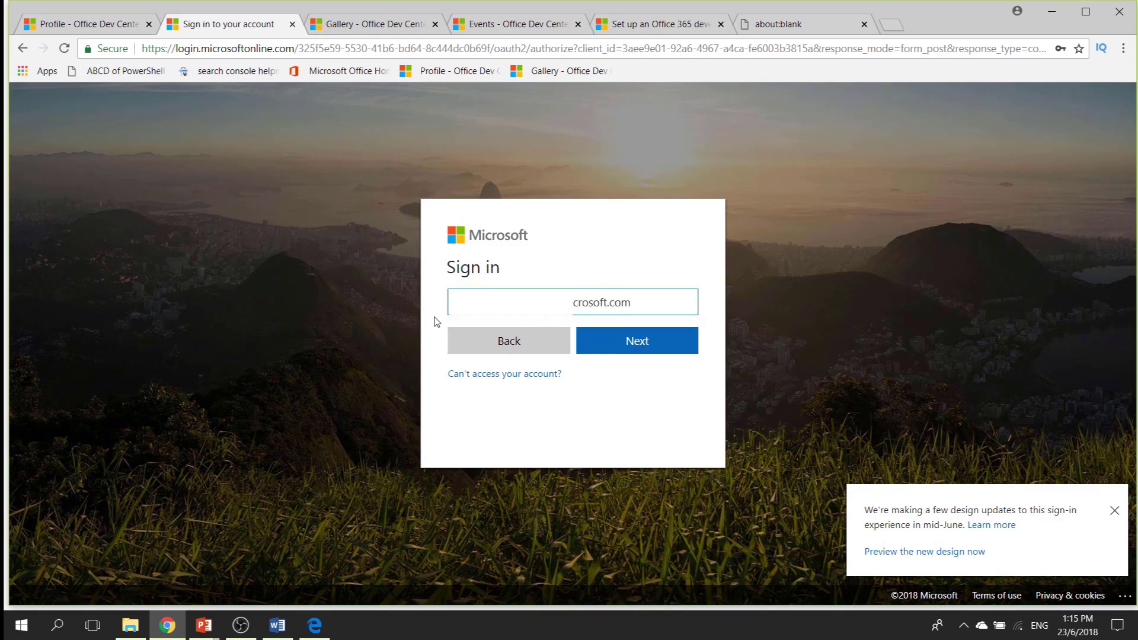
click(629, 348)
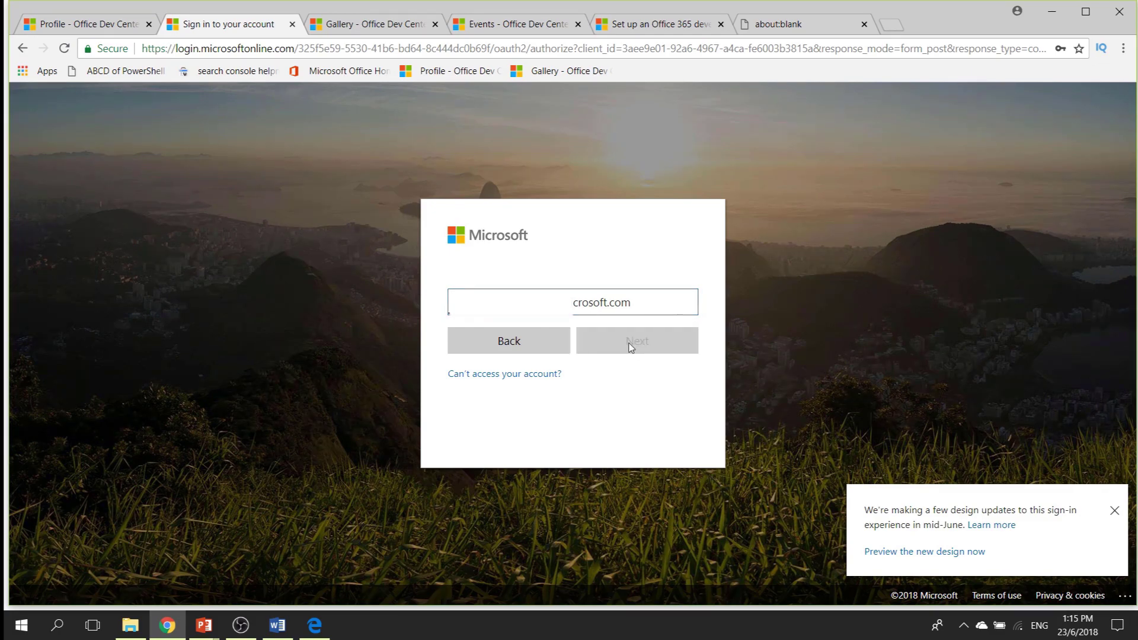
text(•••••••••)
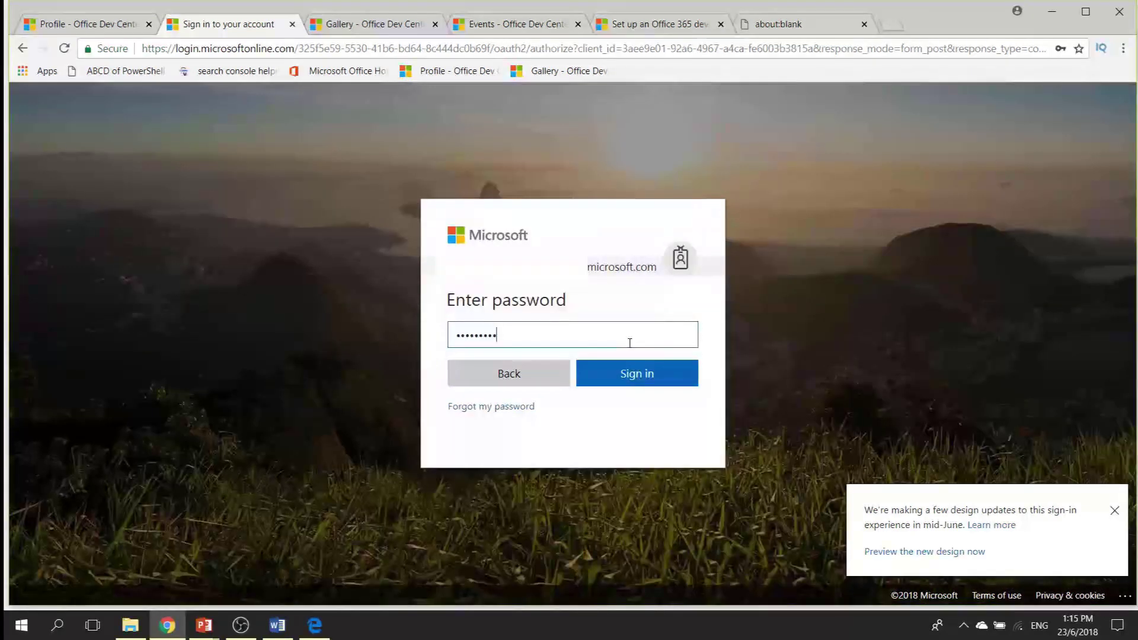
click(637, 374)
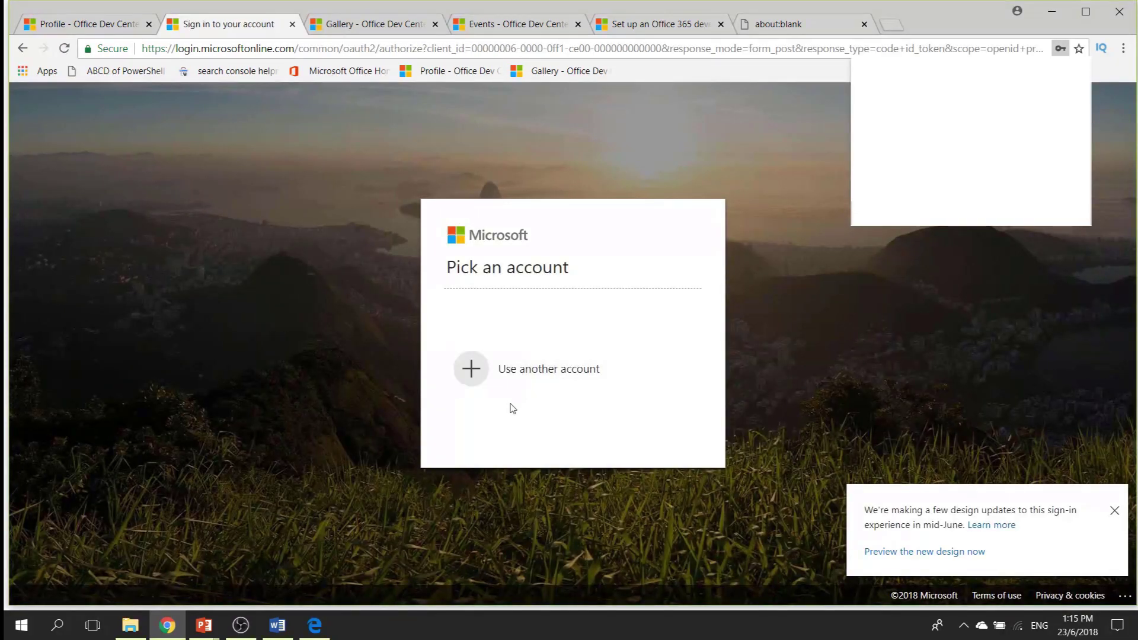
click(523, 389)
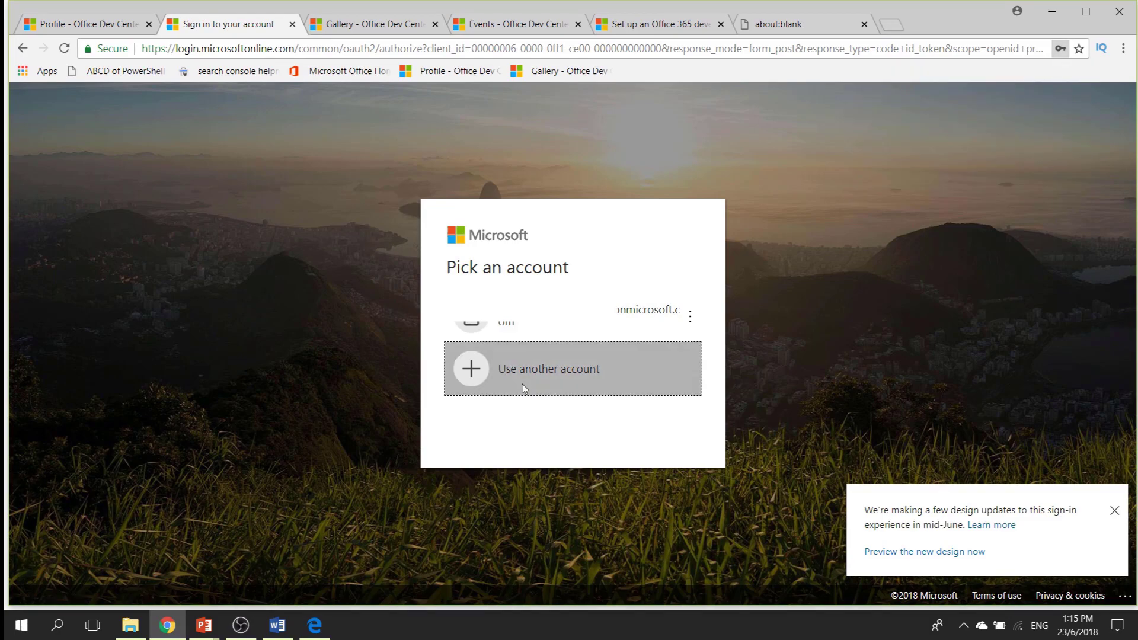
click(613, 344)
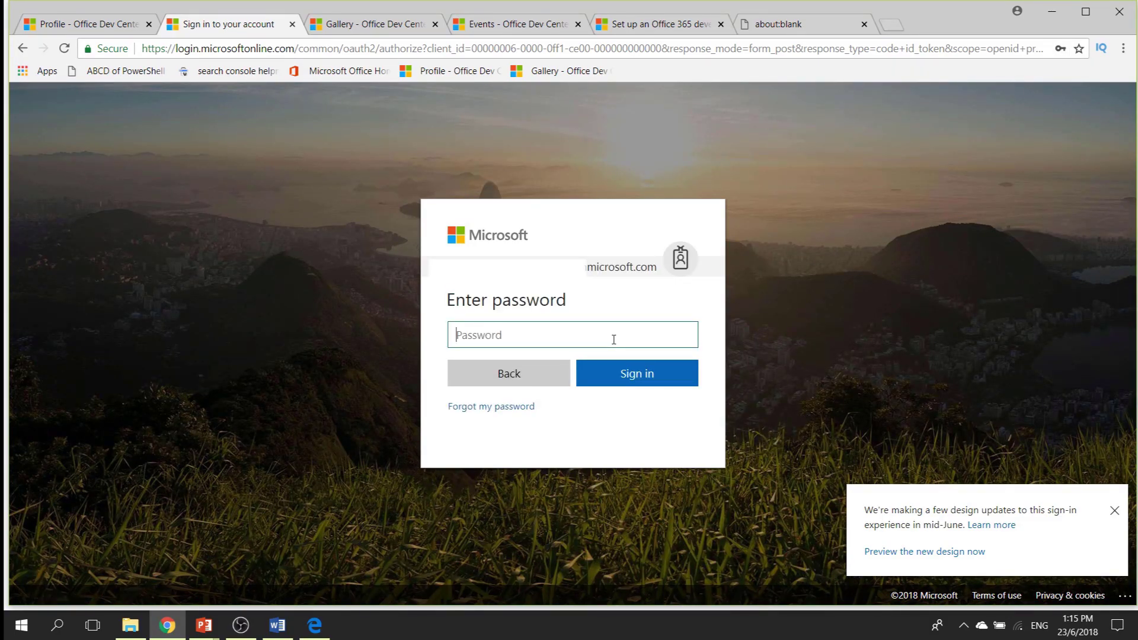
text(•••••••••••)
- Sign in to Office 365, open Active users in the admin center, and reveal the Setup menu
click(629, 365)
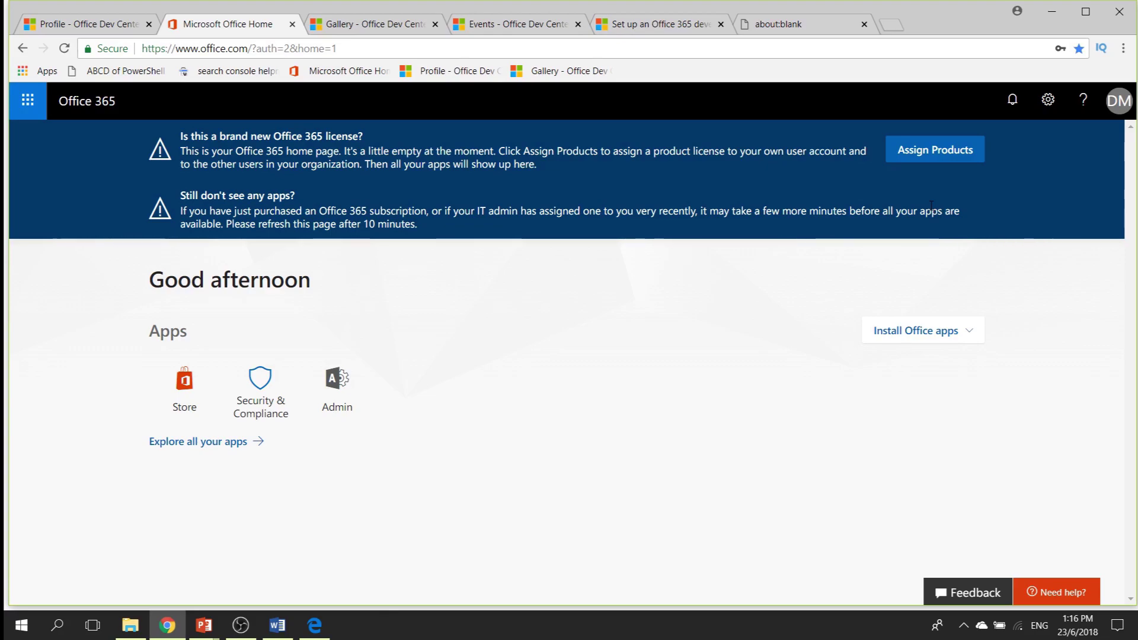
click(907, 155)
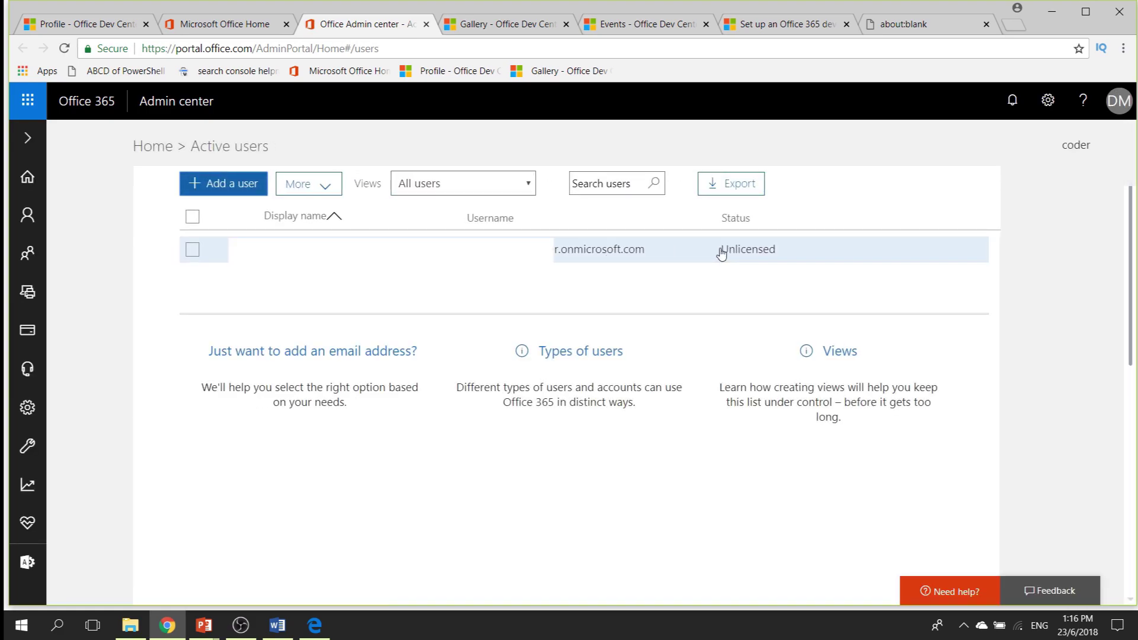
click(284, 183)
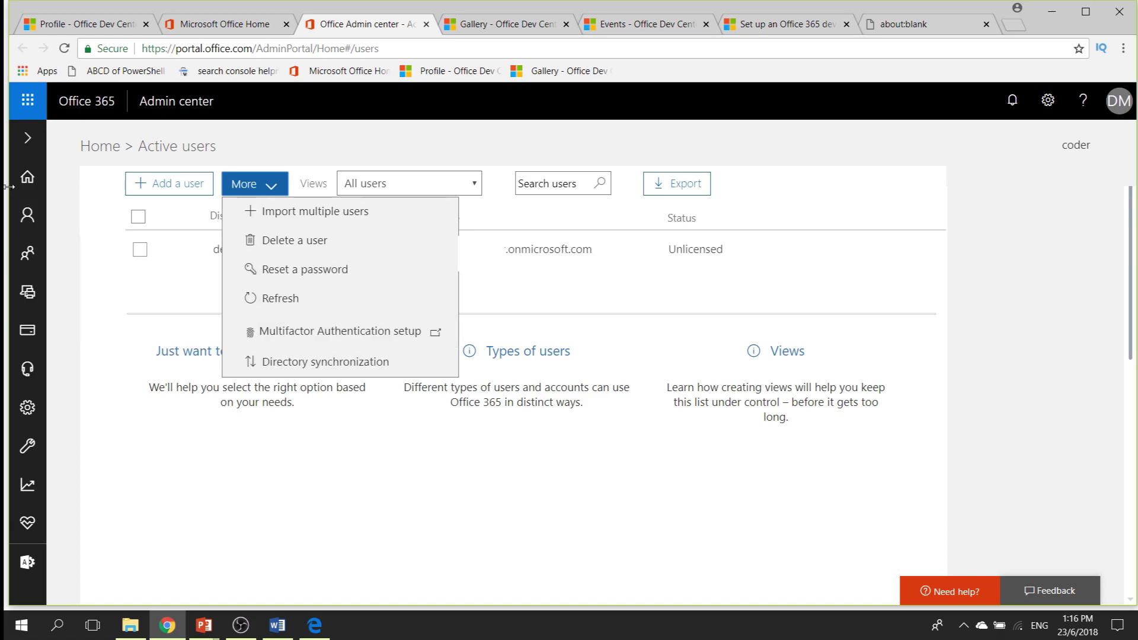
mouse_move(28, 460)
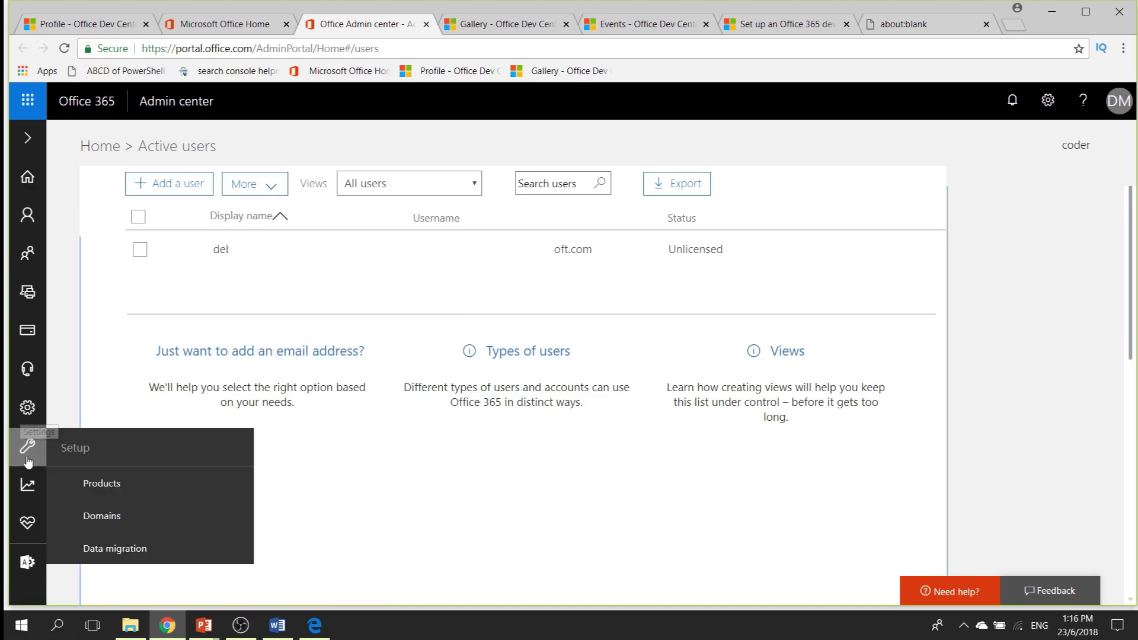
- Start the E3 Developer setup from Products, keeping the onmicrosoft.com domain
click(98, 485)
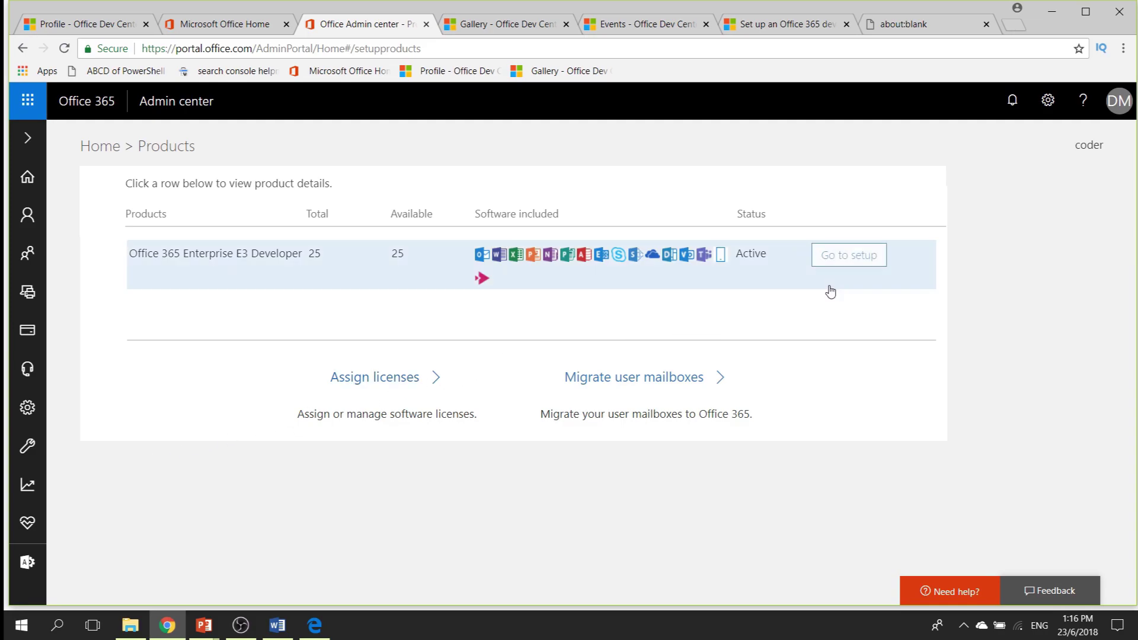
click(837, 265)
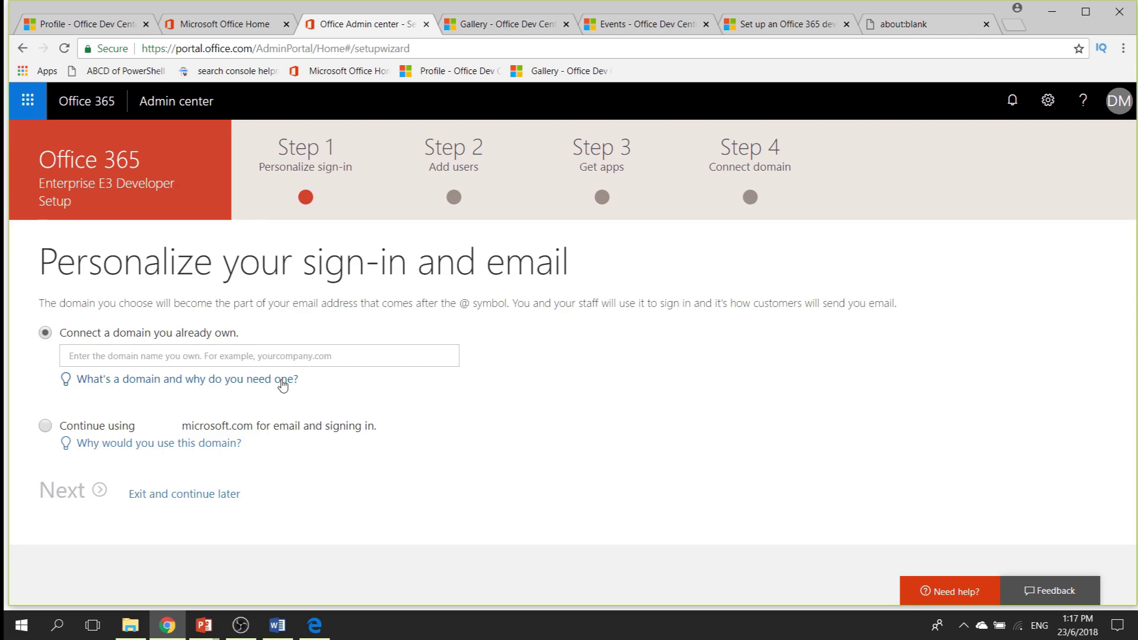
click(46, 430)
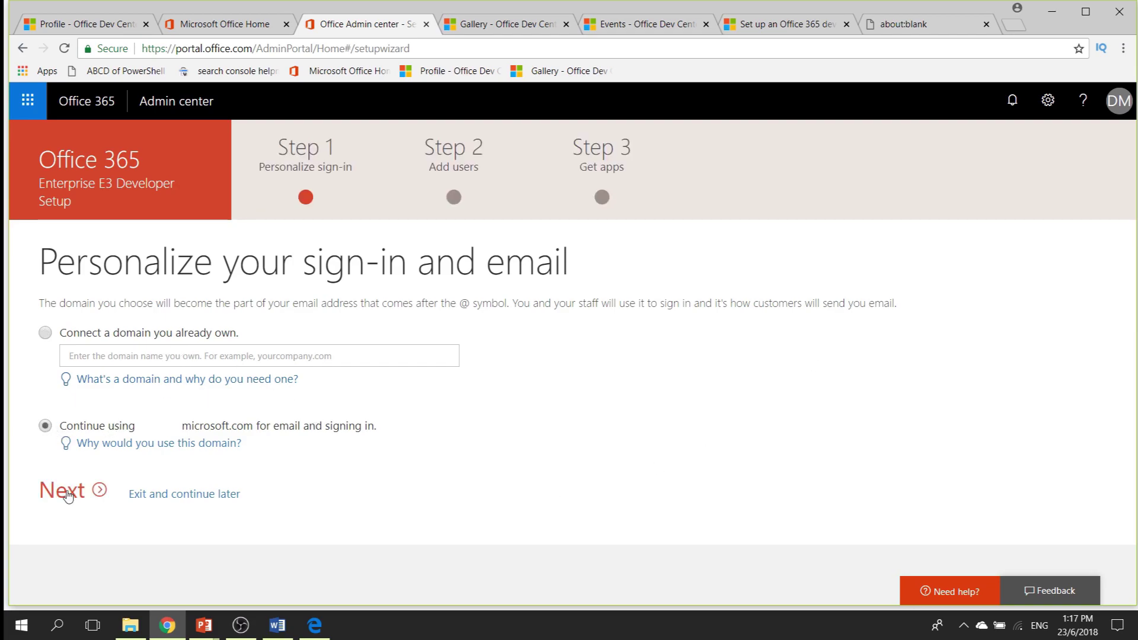
click(68, 493)
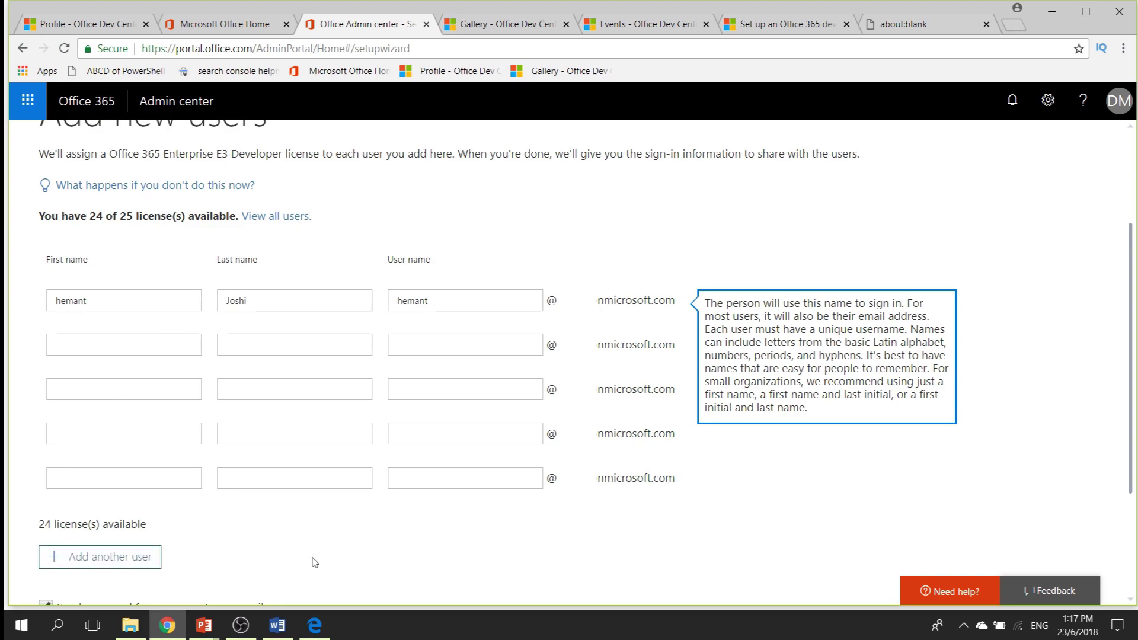
- Add one new user with first, last and user name and continue
click(368, 562)
scroll(368, 561, down, 3)
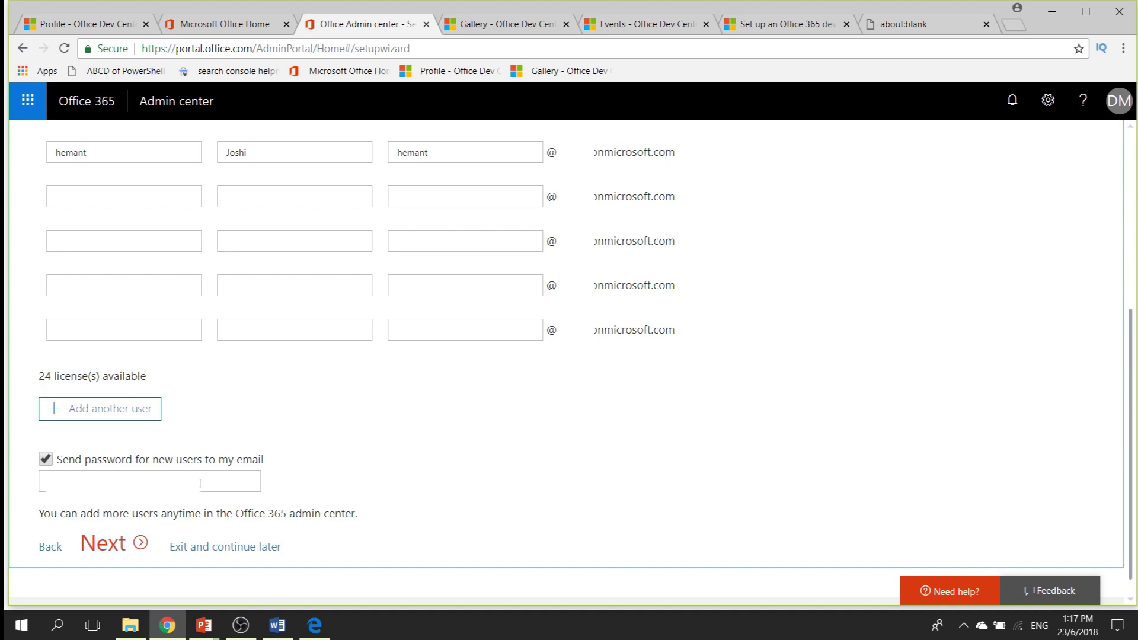
click(115, 546)
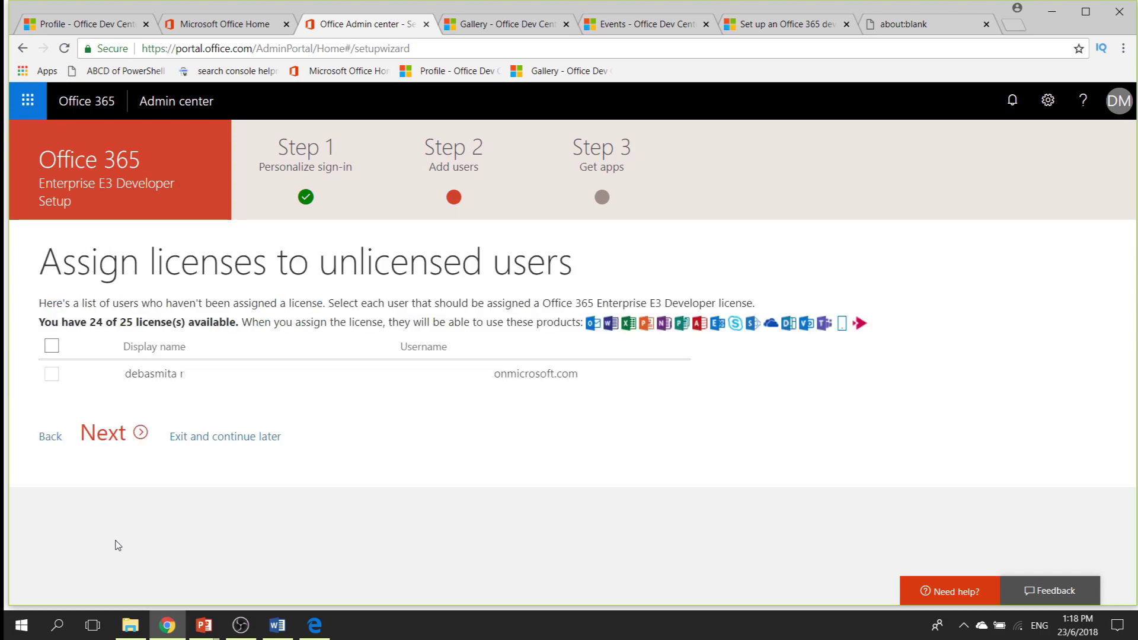
- License the unlicensed user, pass the credentials and app-install steps, and return to admin home
click(115, 374)
click(114, 435)
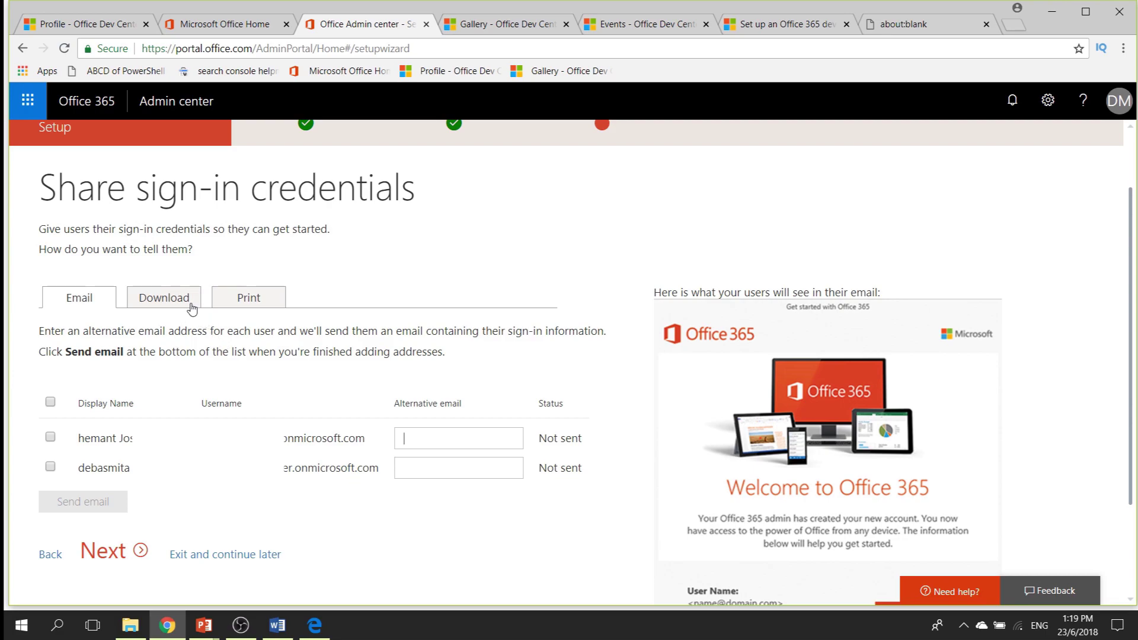
click(103, 551)
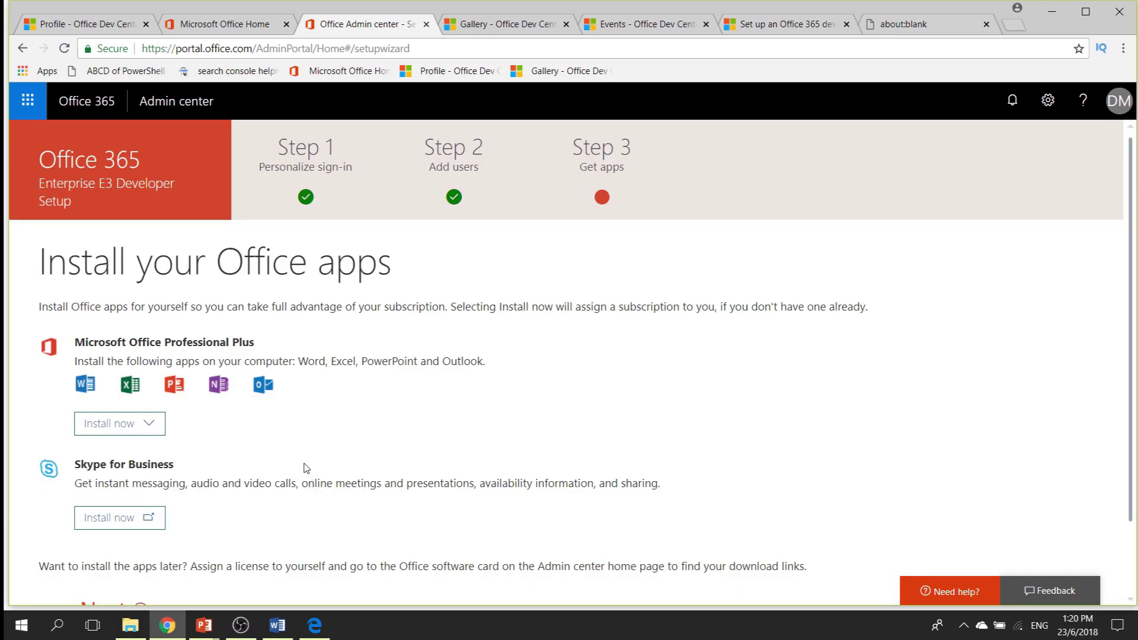
scroll(297, 468, down, 2)
click(108, 534)
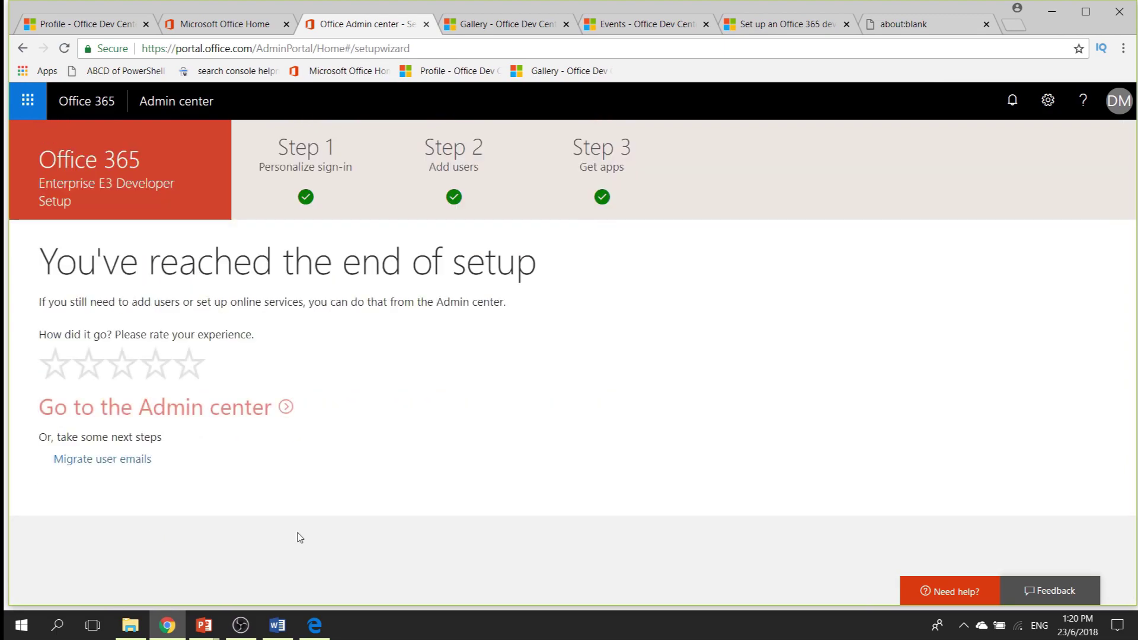
click(141, 419)
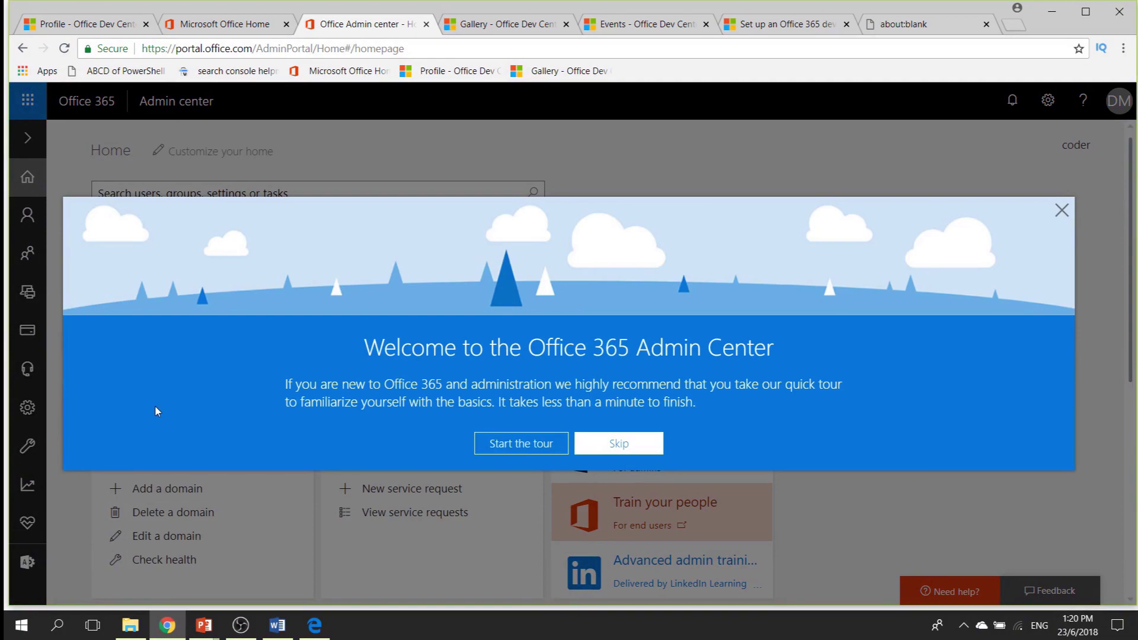
- Skip the admin center welcome tour, browse the full Office 365 app list, and return home
click(617, 443)
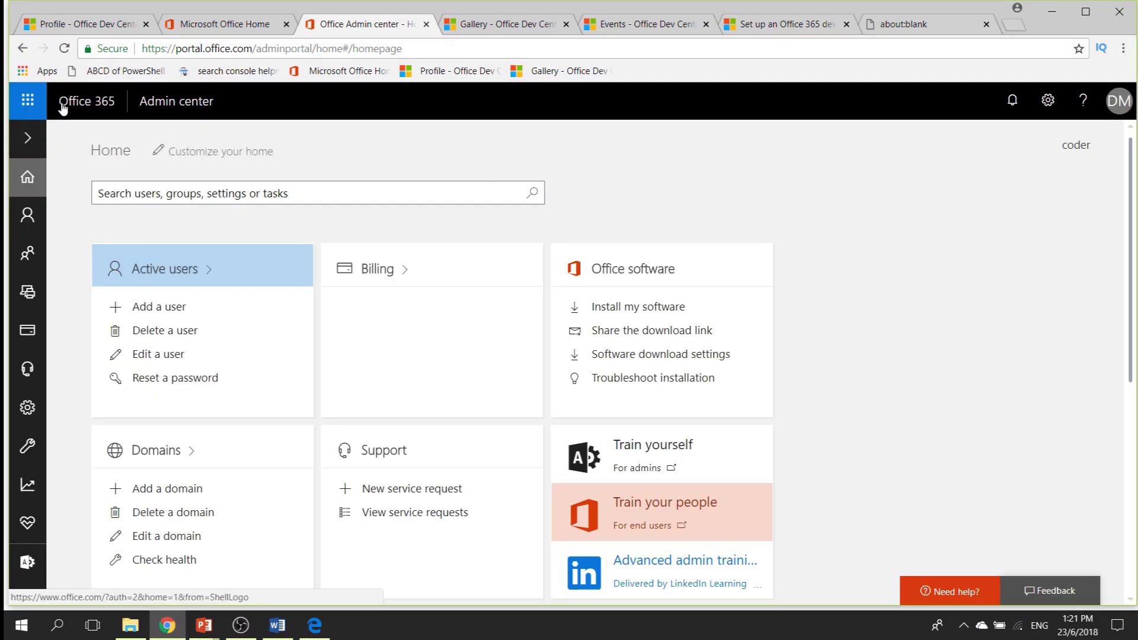
click(62, 106)
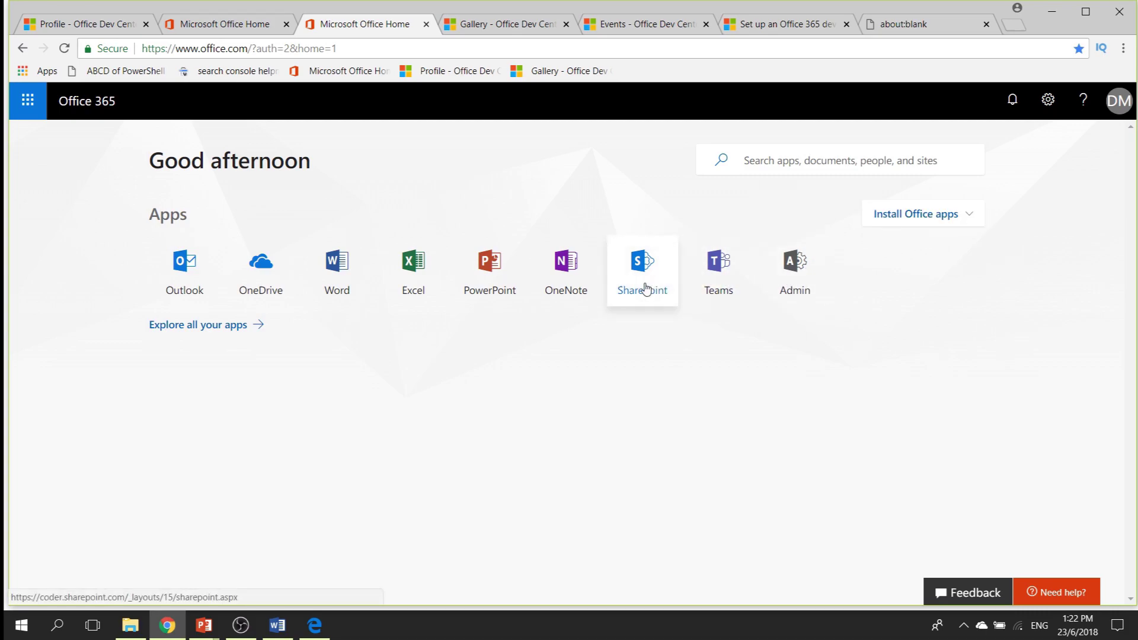
click(222, 326)
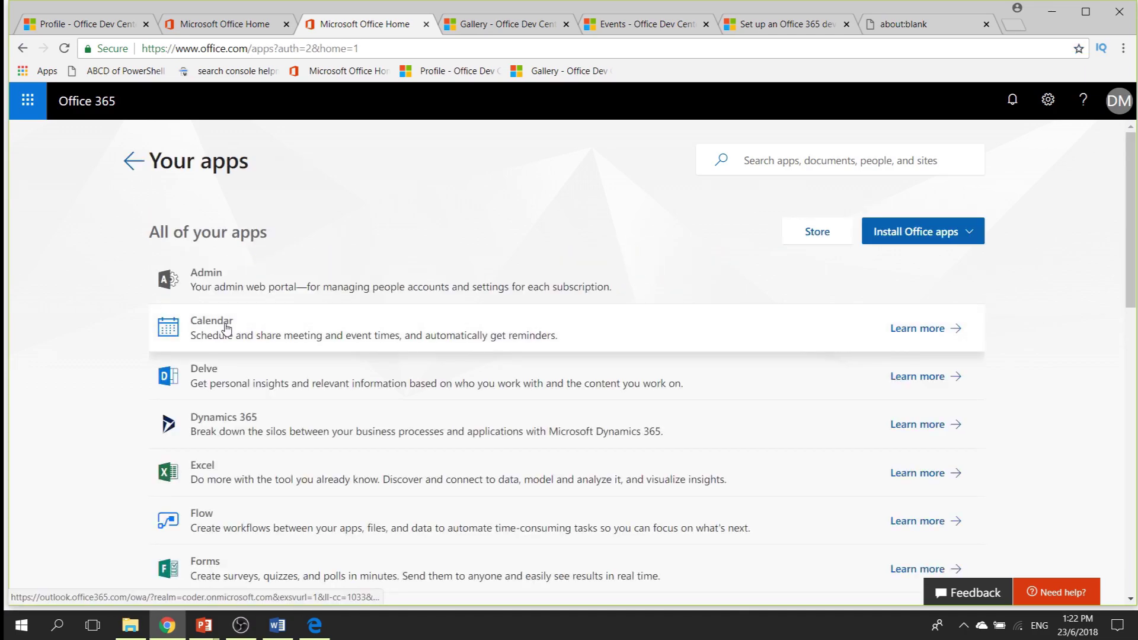
scroll(784, 379, down, 7)
scroll(764, 450, down, 7)
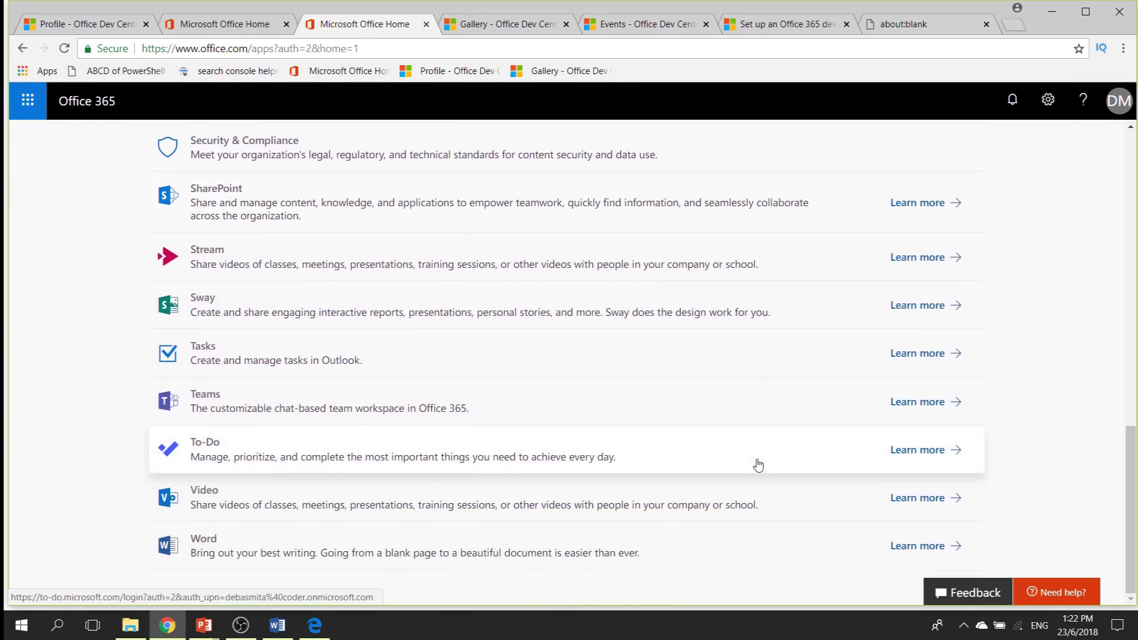
scroll(758, 464, up, 14)
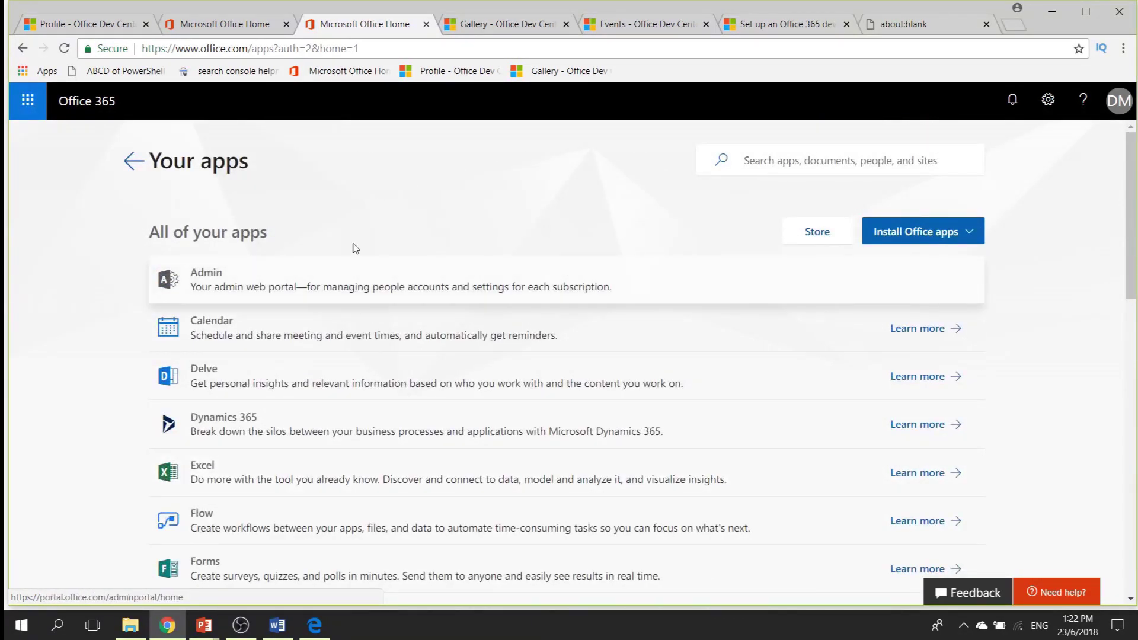
click(132, 161)
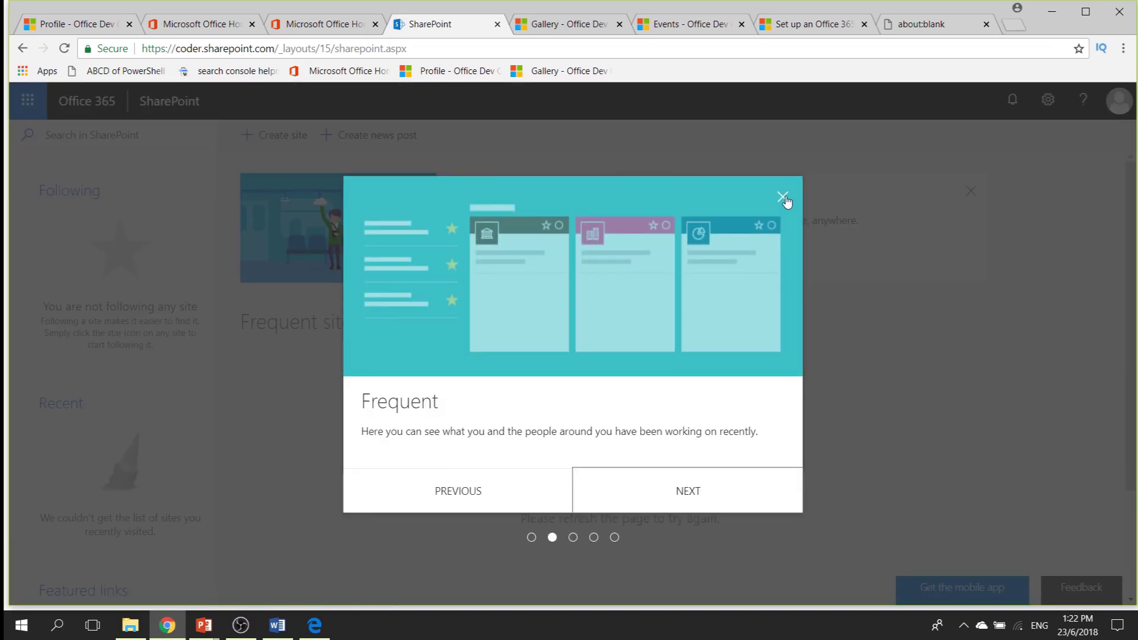
- Dismiss the SharePoint tour and create the Topic-design communication site 'firstSPOnline'
click(782, 196)
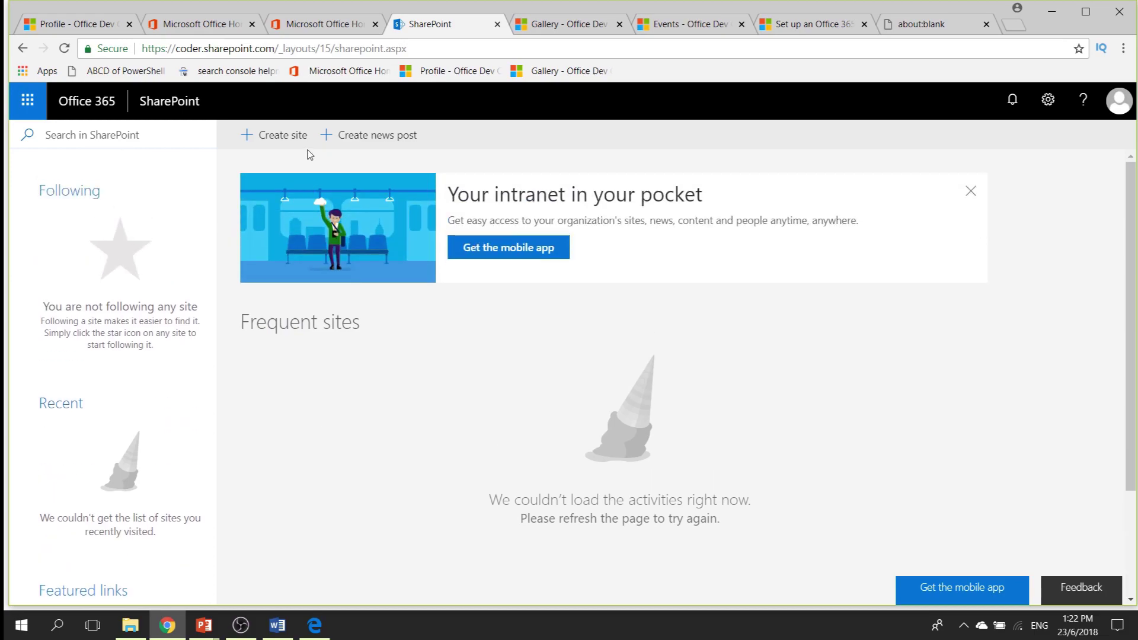
click(298, 144)
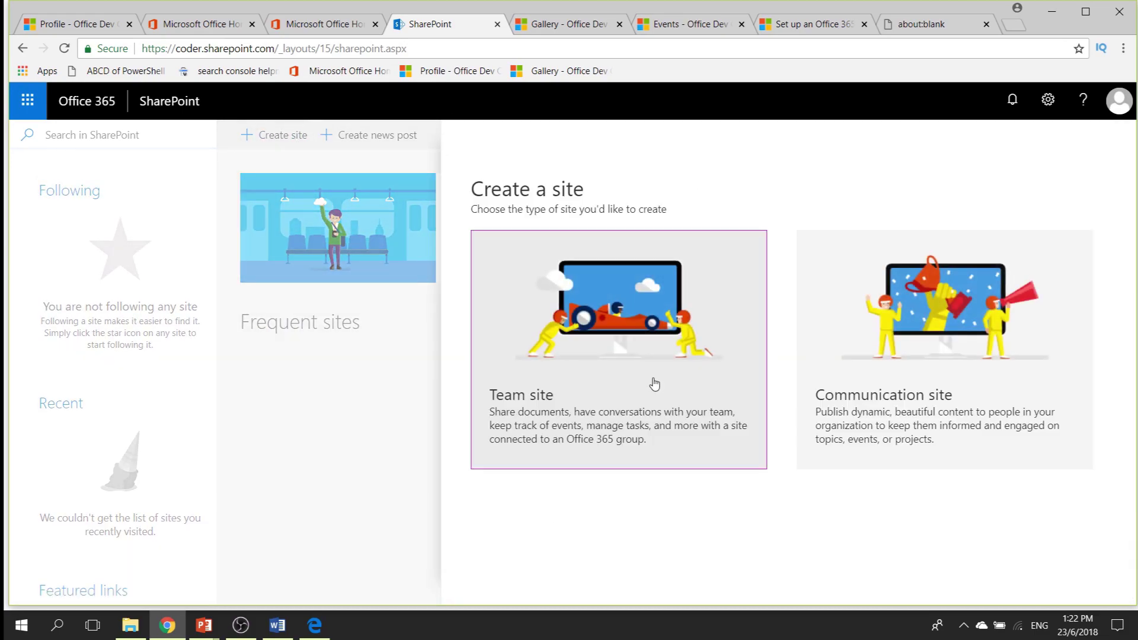
click(914, 363)
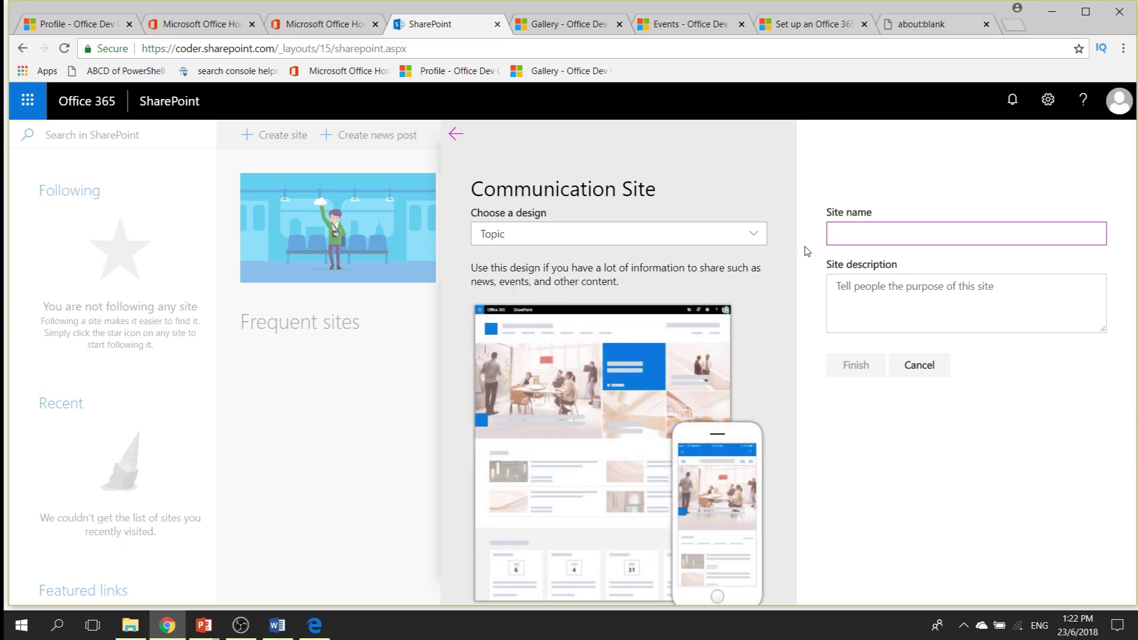
text(firstSPOnline)
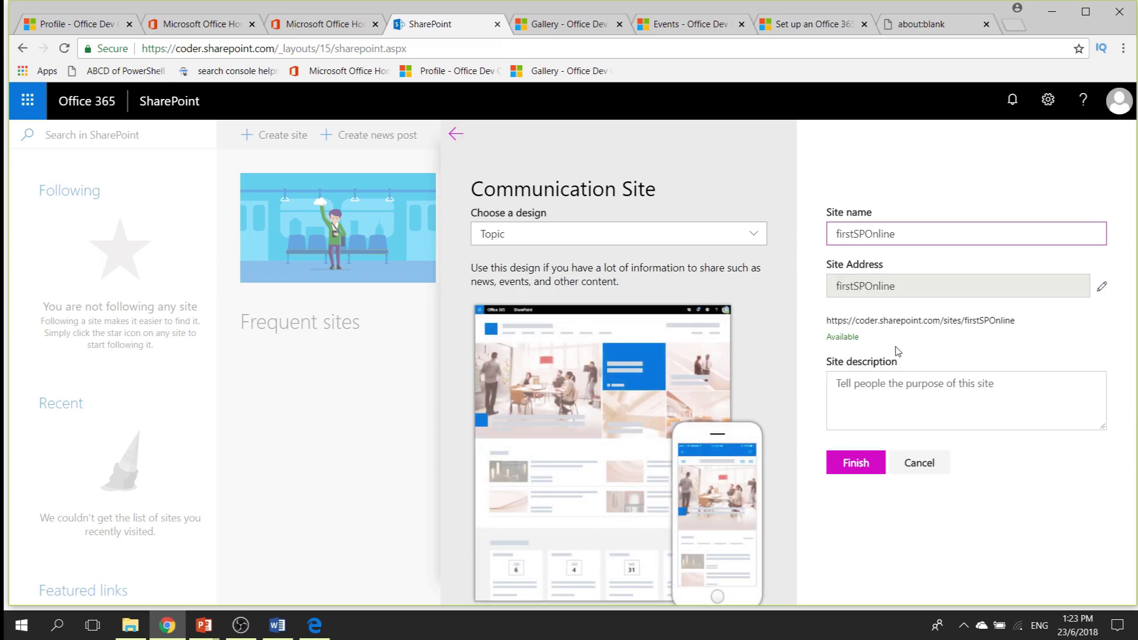
drag(1015, 321, 848, 321)
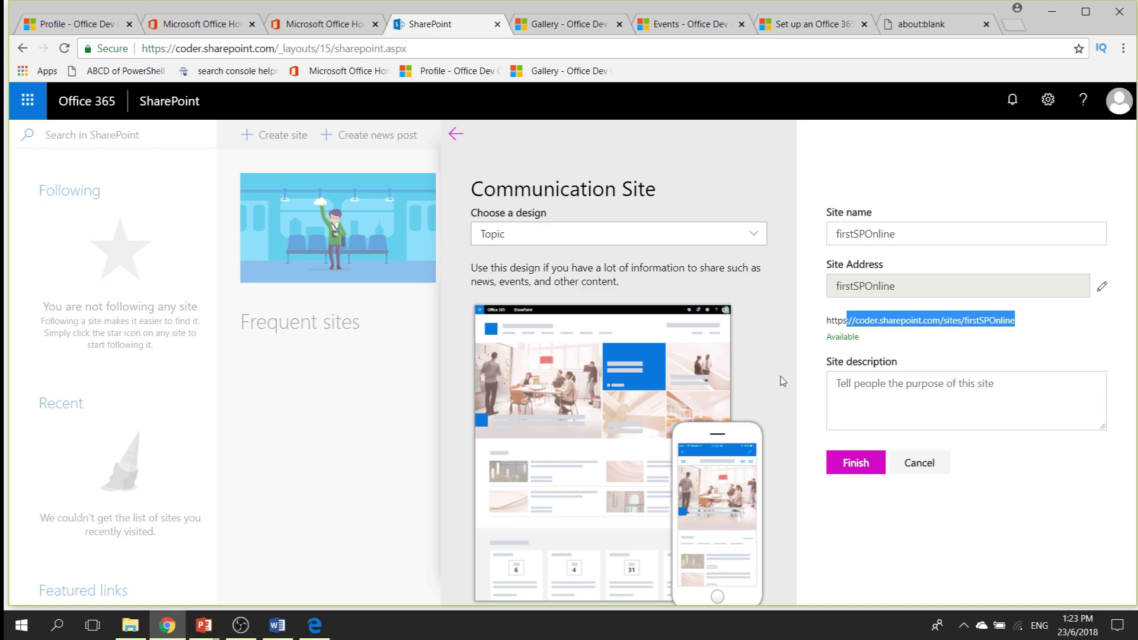
click(852, 462)
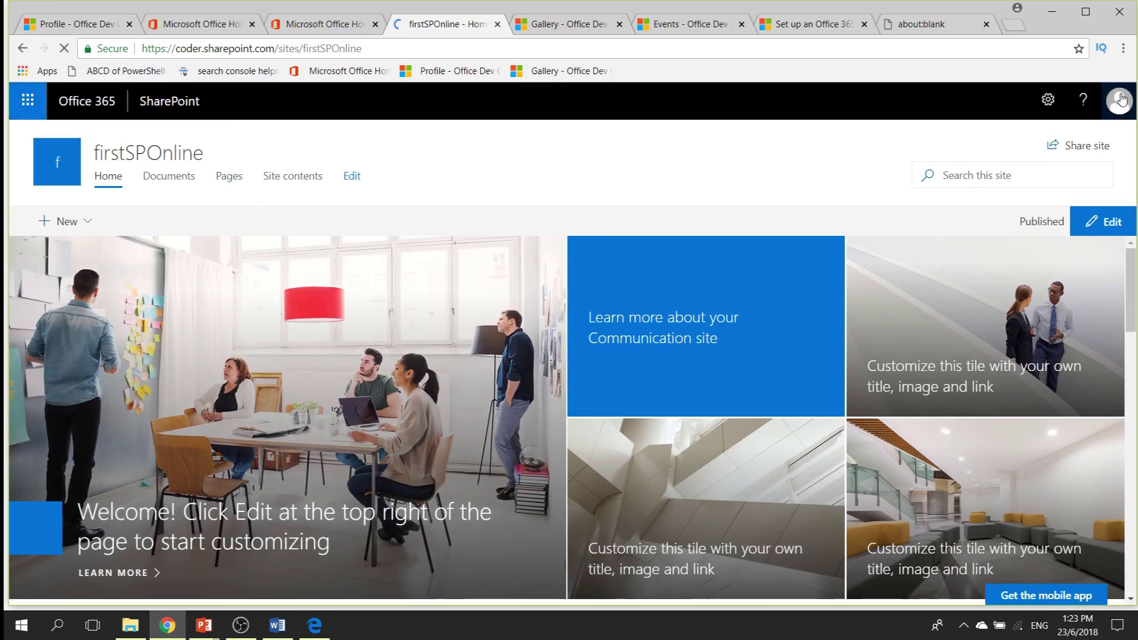
- Open the Settings gear menu on the firstSPOnline home page
click(1049, 104)
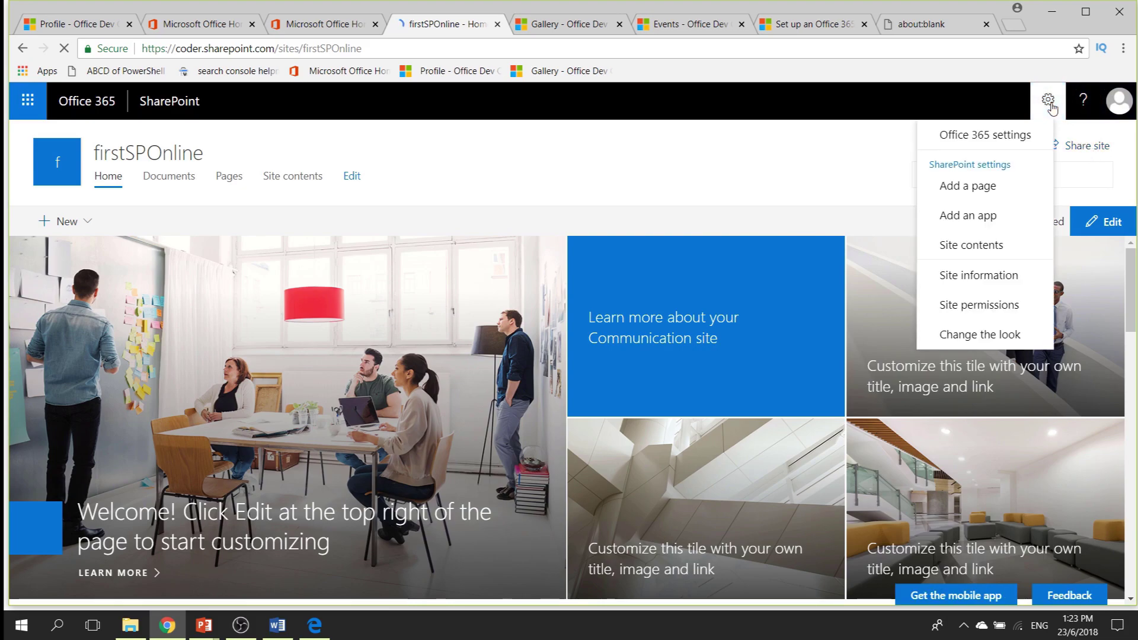